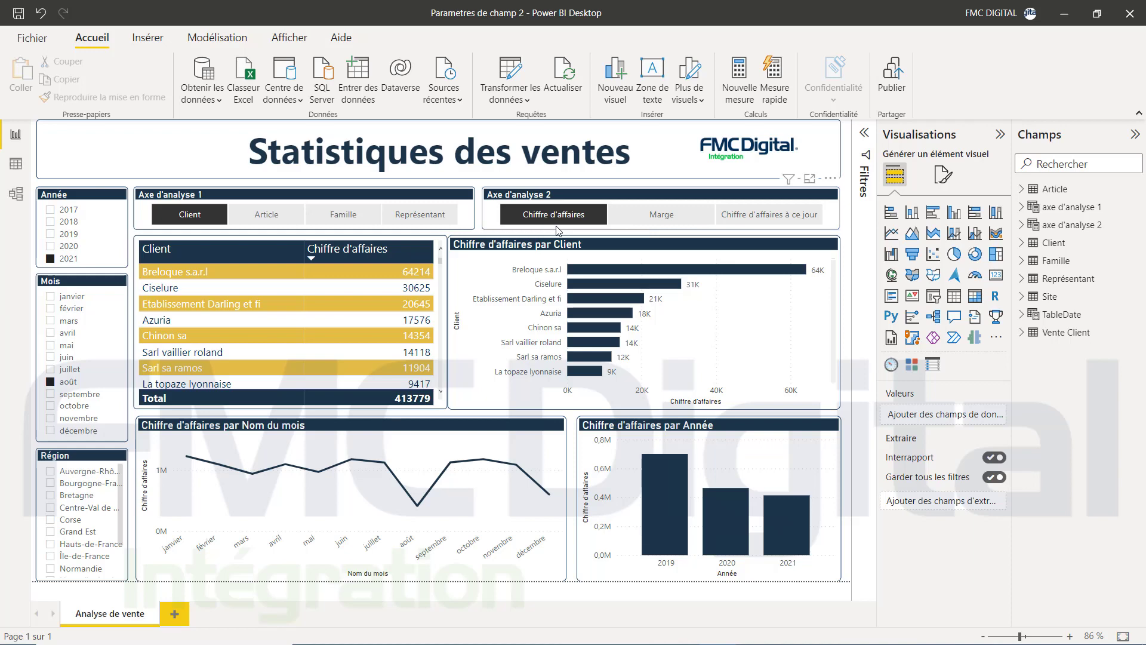
Try the Marge and Chiffre d'affaires à ce jour options of Axe d'analyse 2, and Article, Famille and Représentant of Axe d'analyse 1.
click(647, 221)
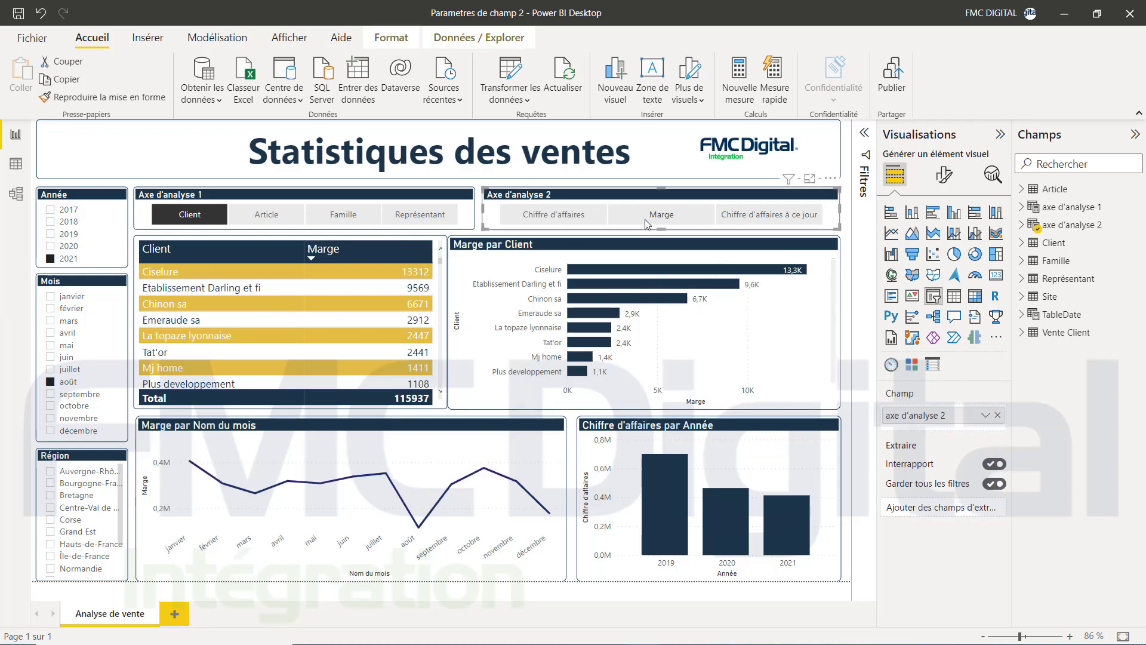
click(775, 217)
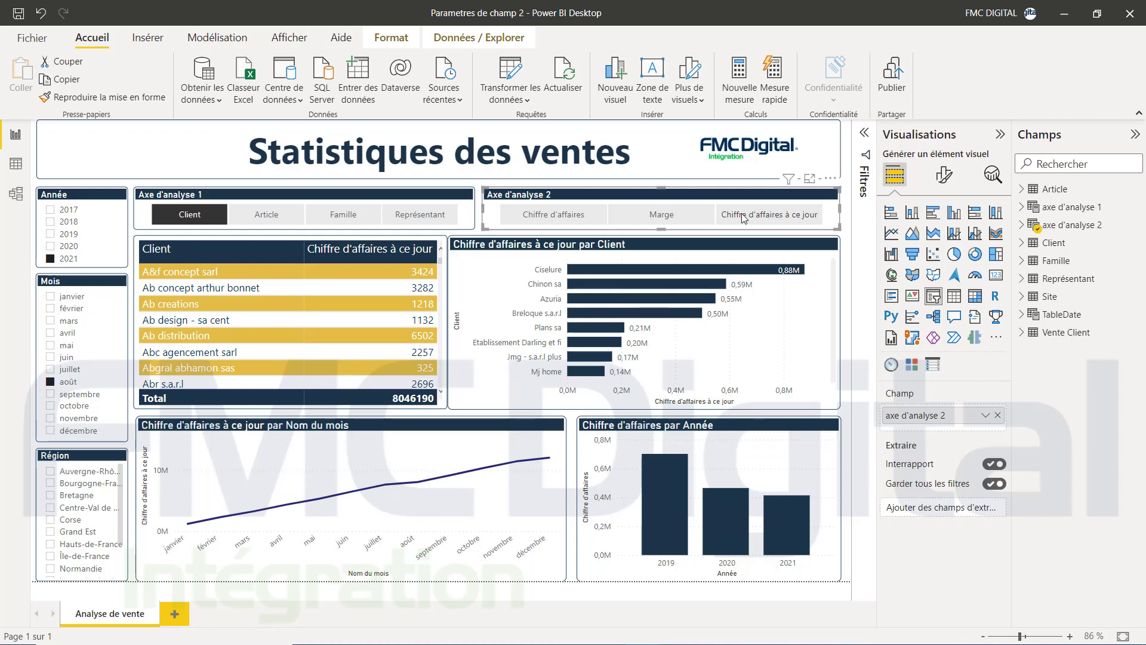
click(267, 213)
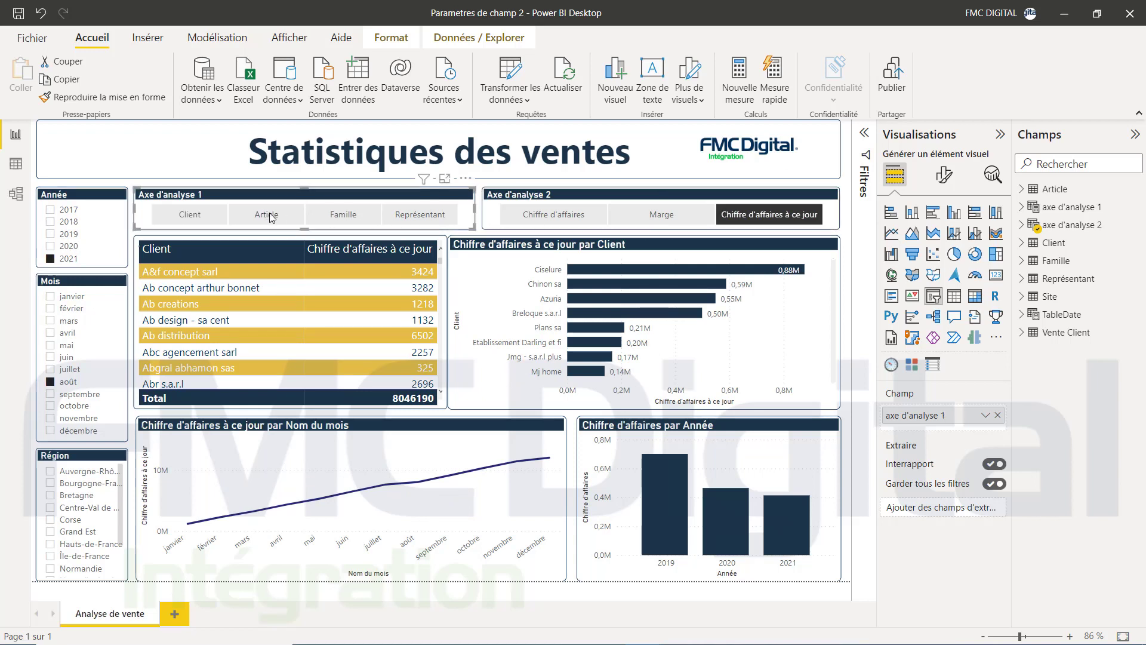
click(342, 215)
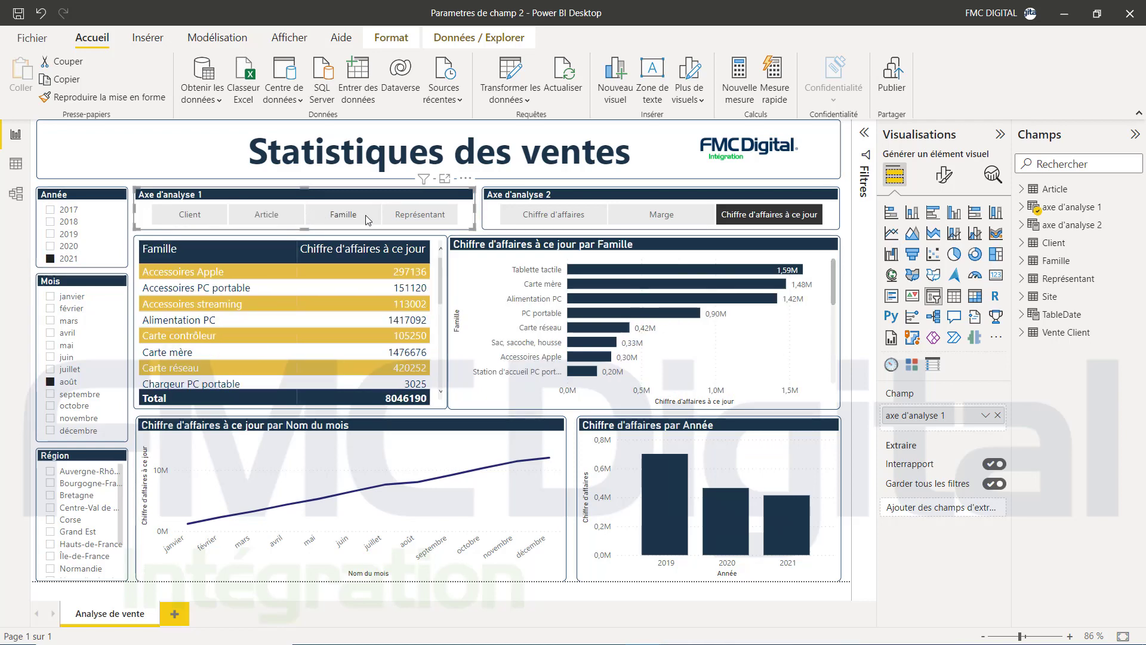
click(412, 220)
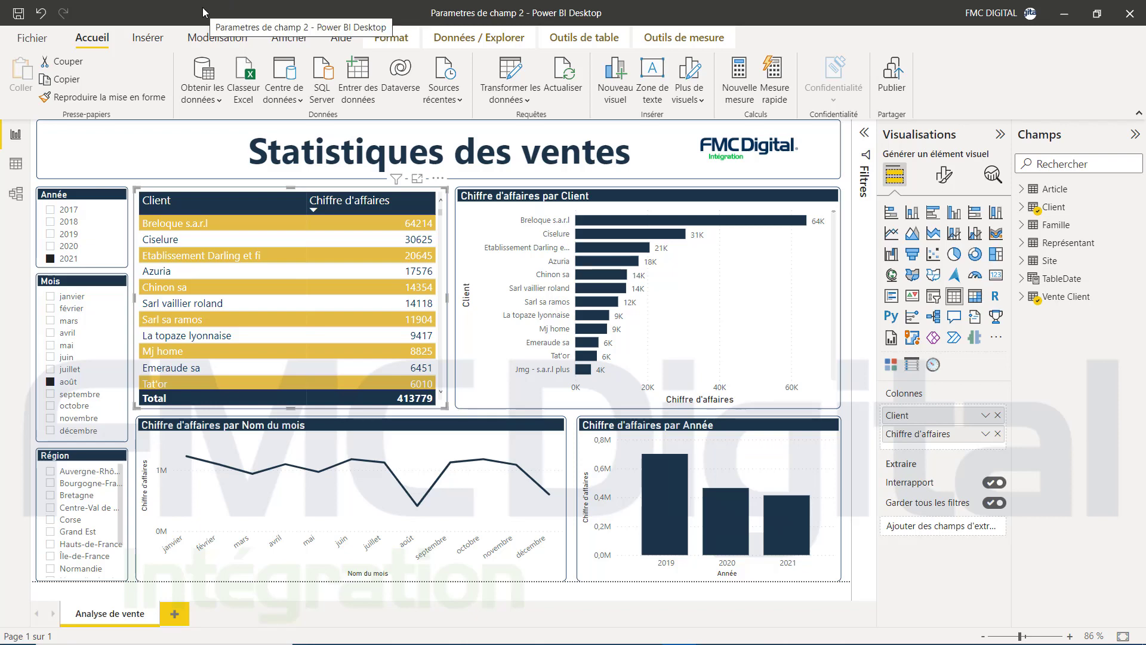
Enable the preview feature Paramètres de champ in the application options and acknowledge the restart notice.
click(30, 38)
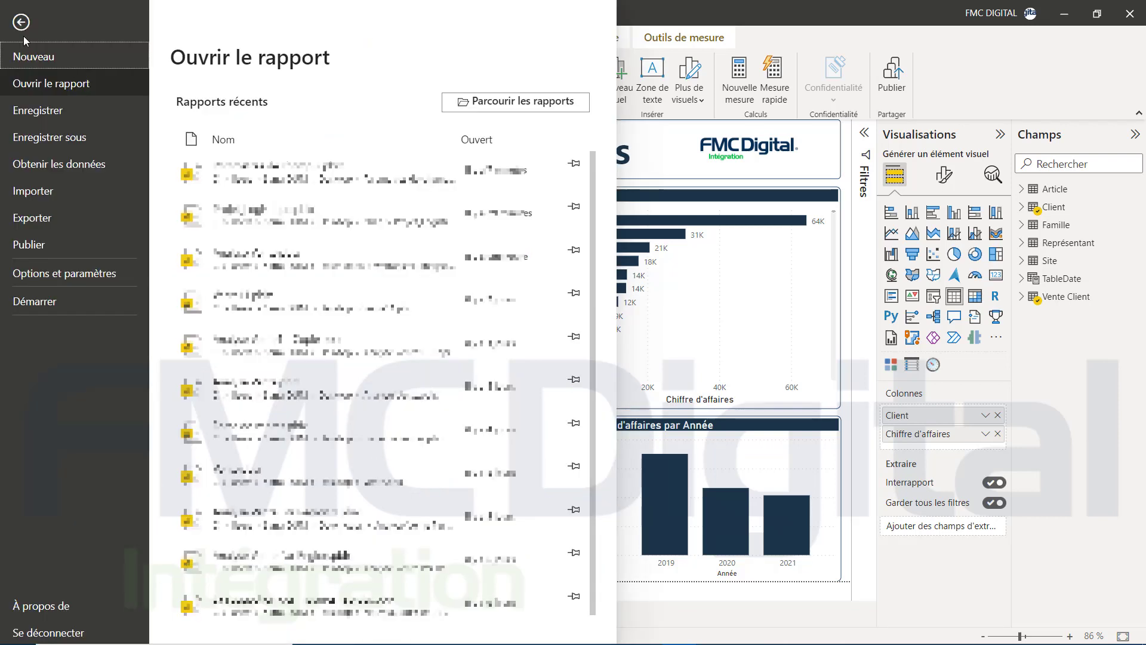
click(57, 272)
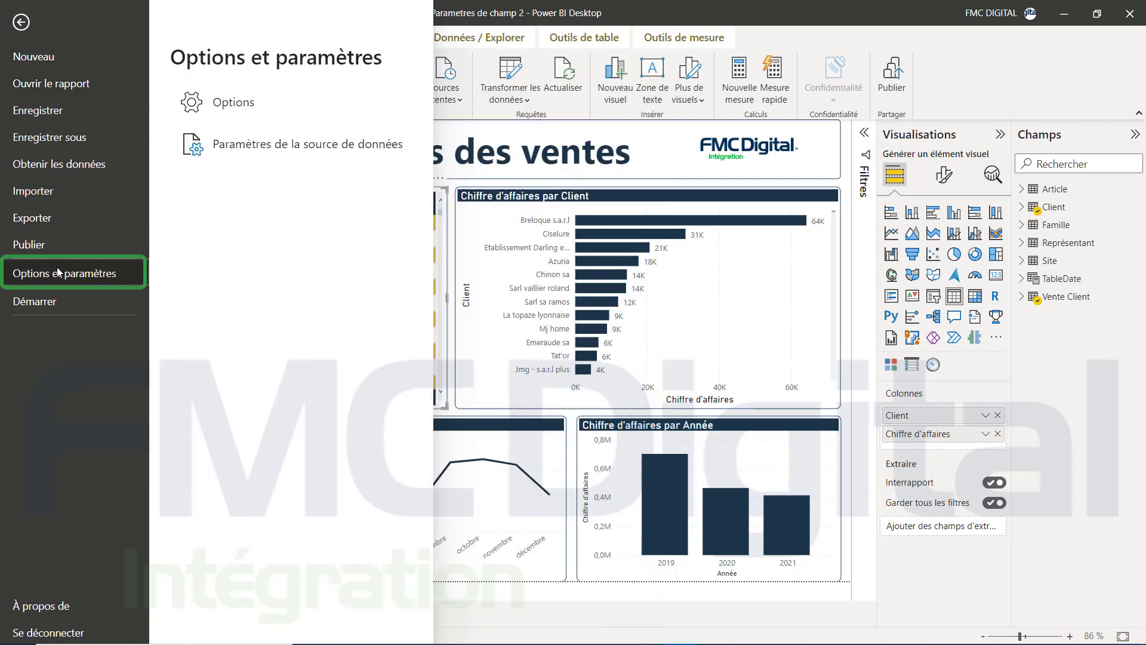
click(221, 104)
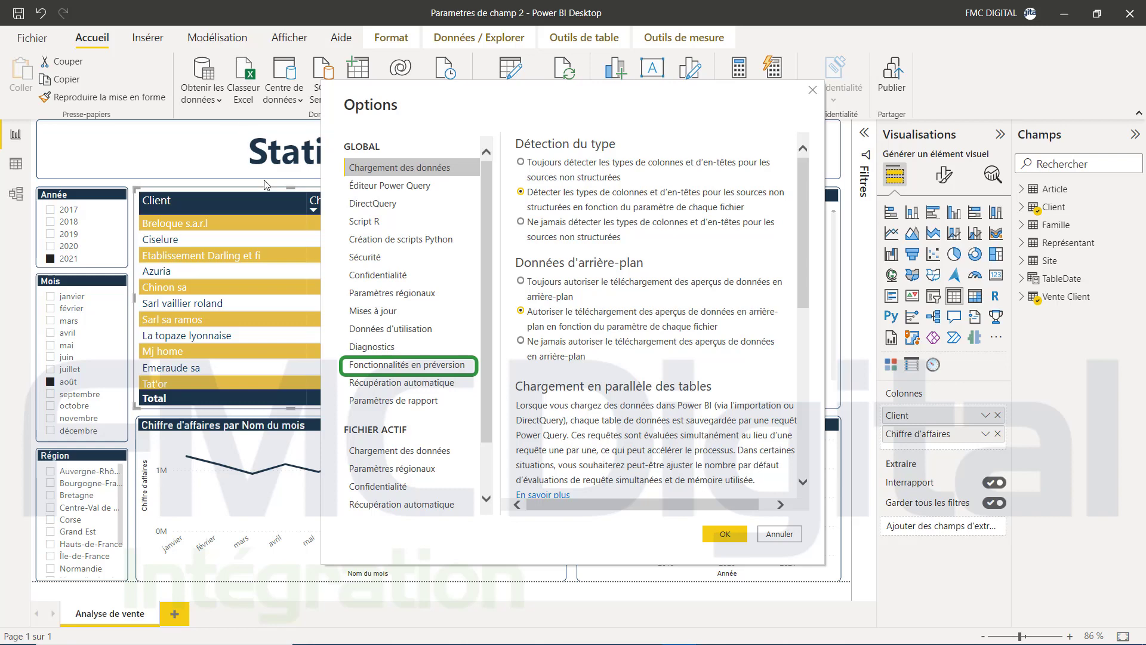
click(382, 365)
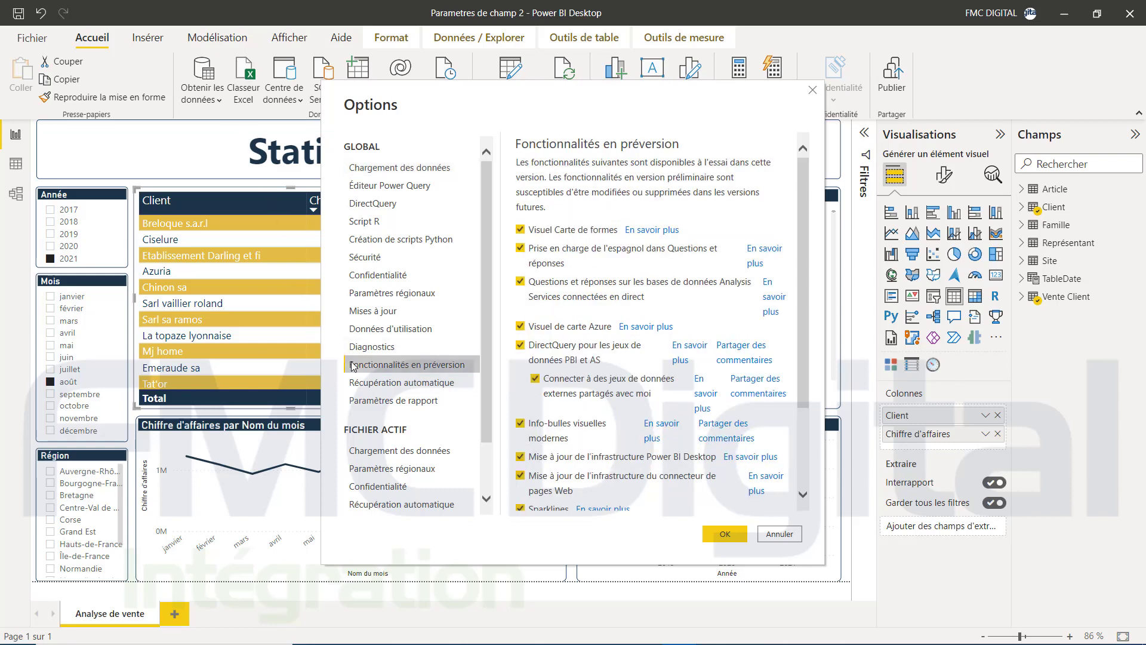
scroll(766, 468, down, 3)
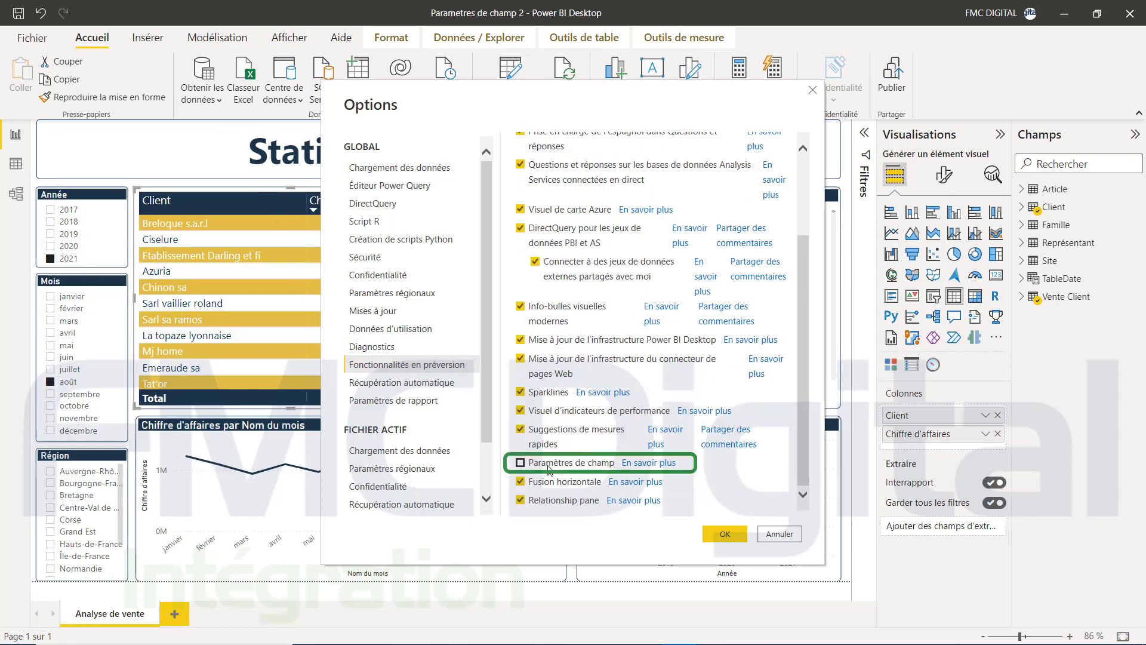
click(724, 535)
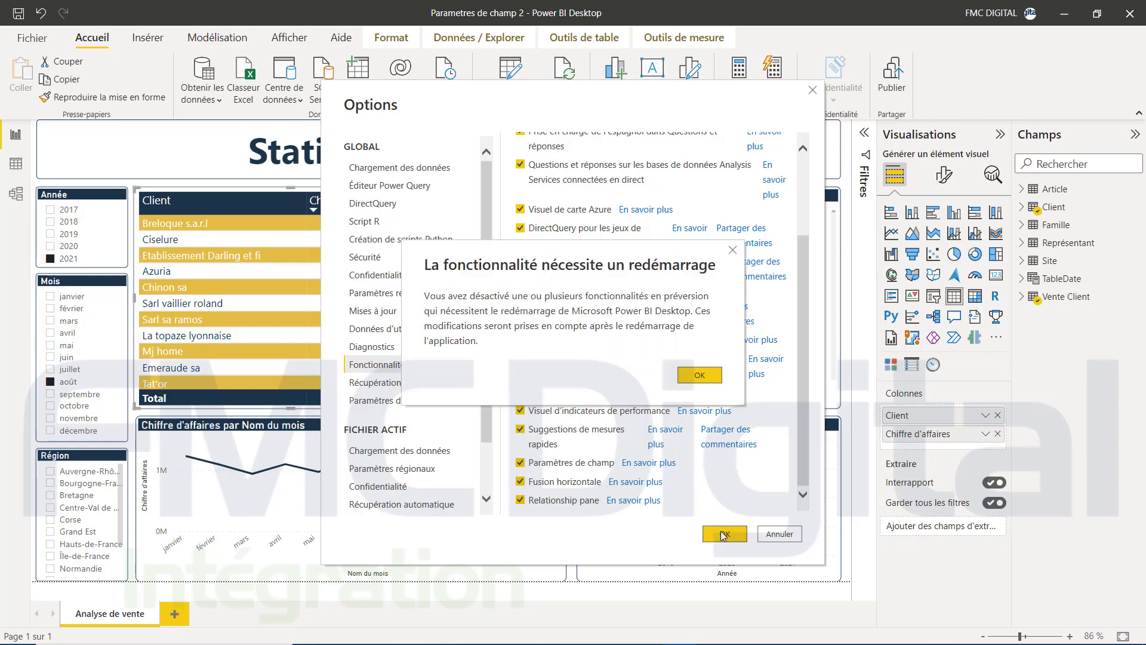
click(694, 377)
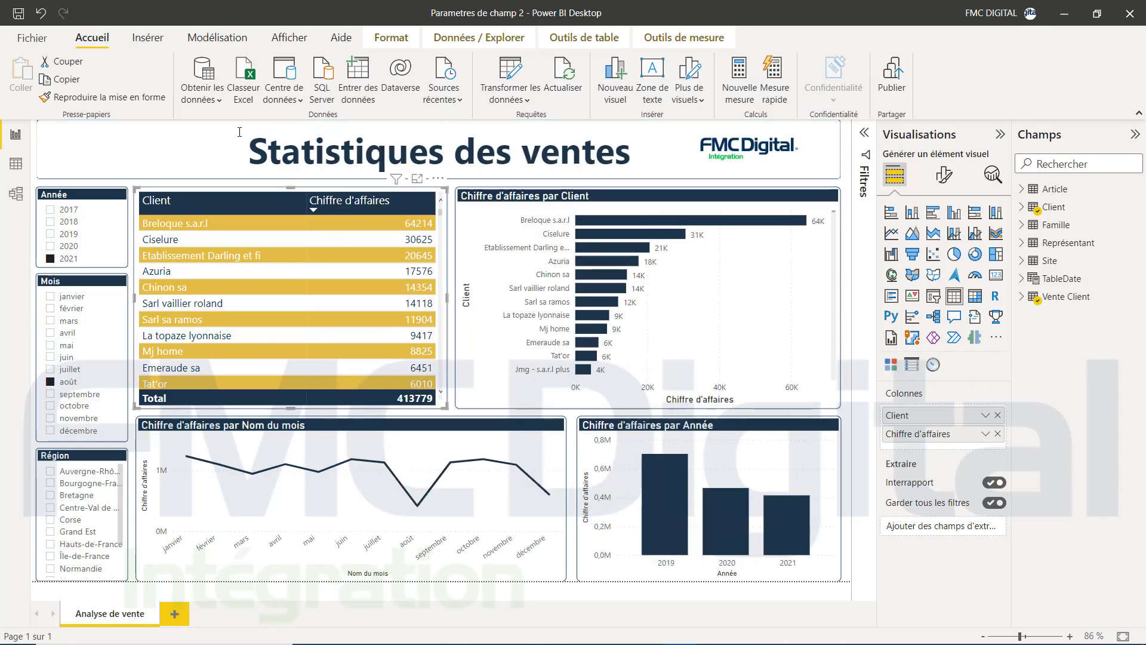
Start a new Champs parameter and name it "Axe d'analyse 1".
click(218, 38)
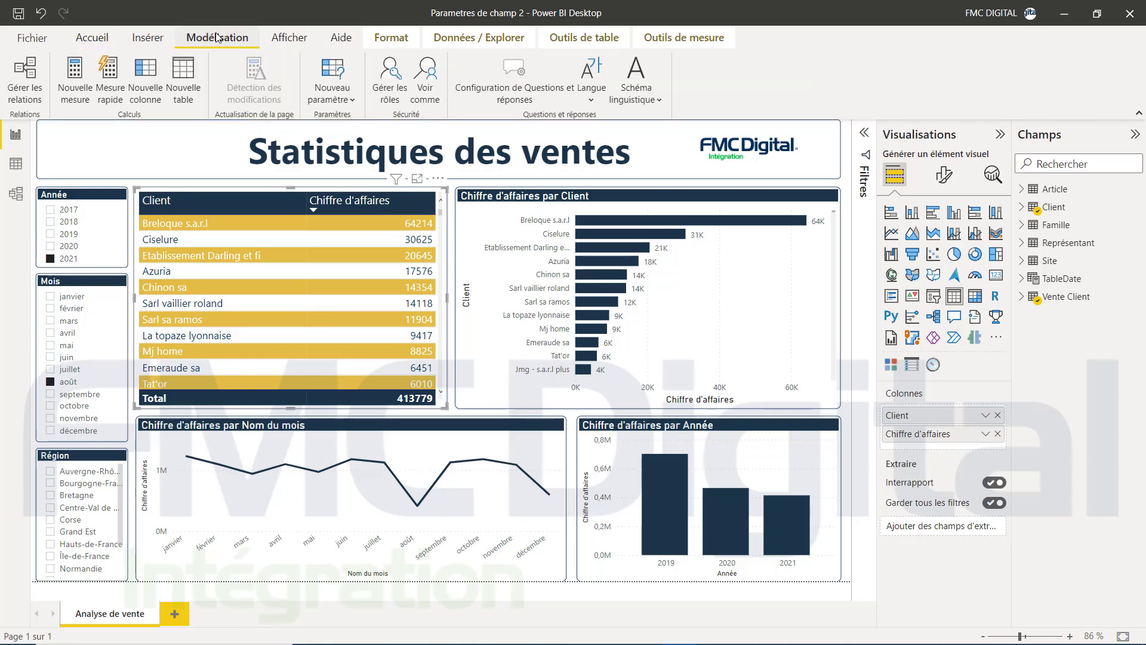
click(336, 101)
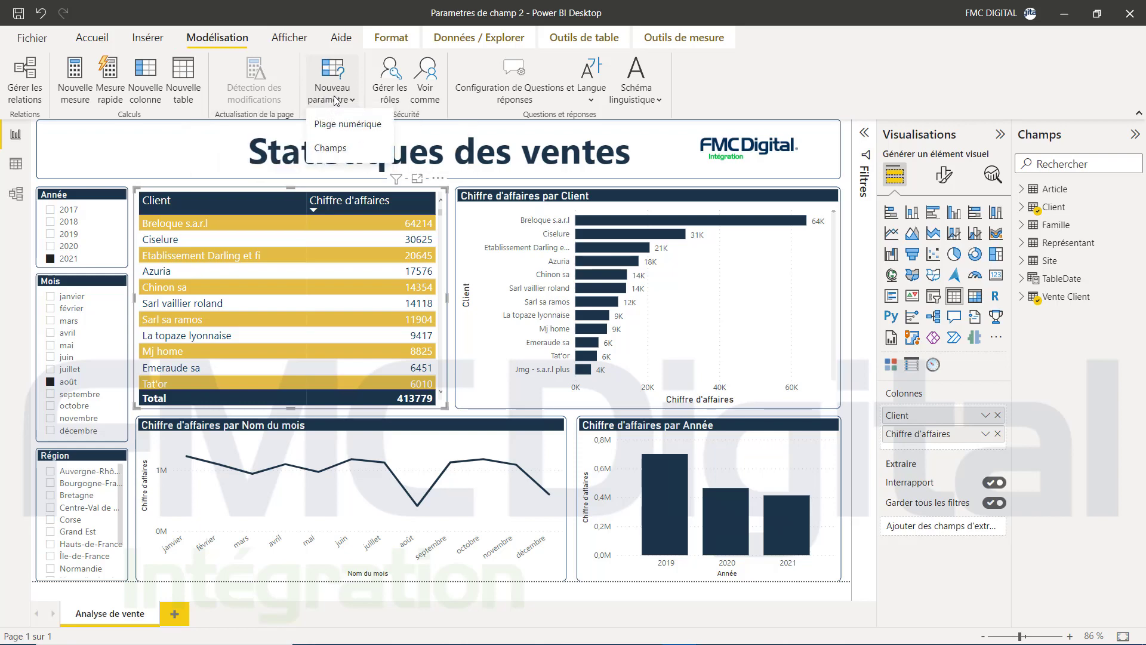
click(330, 148)
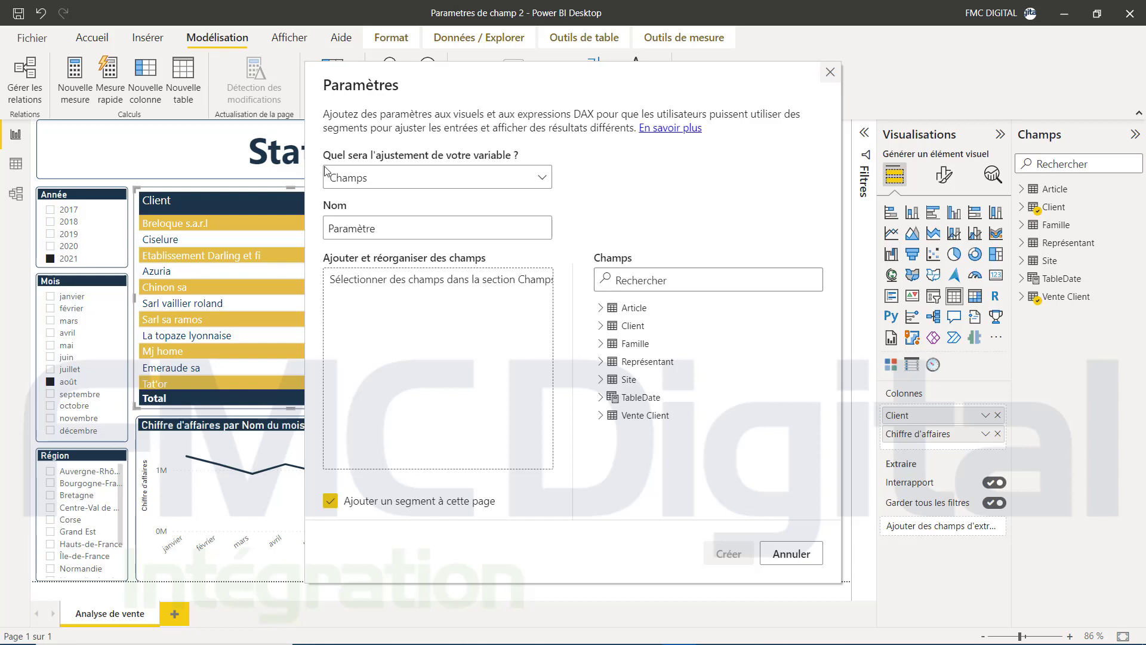
click(394, 229)
key(ctrl+a)
key(BackSpace)
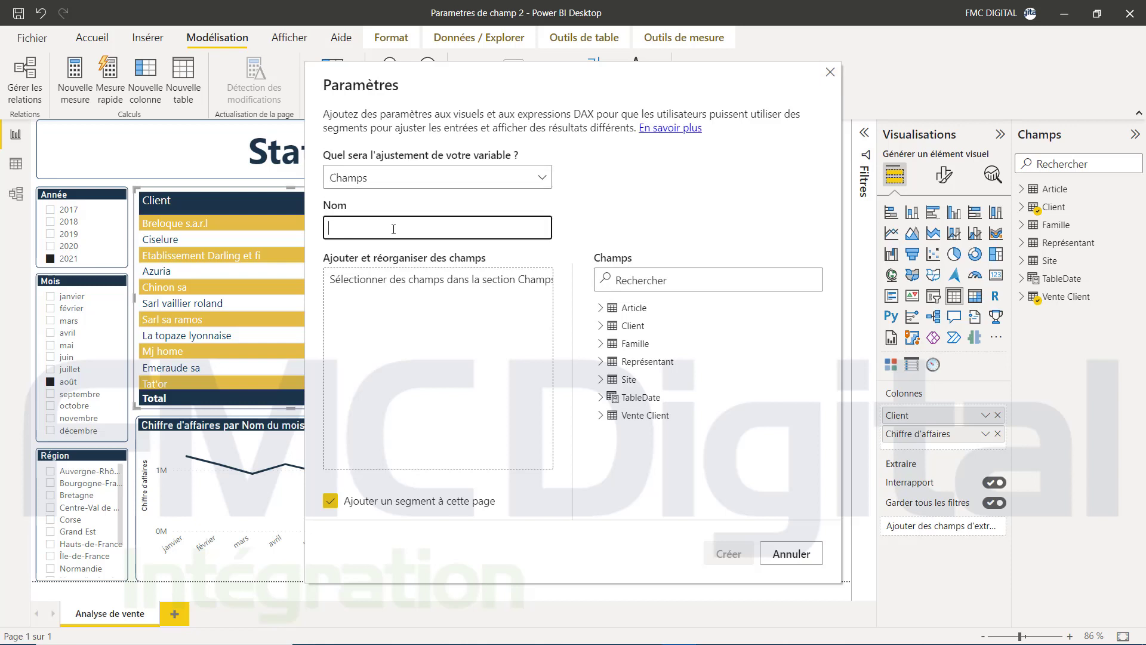
text(Axe d'analyse 1)
Add Désignation Article from the Article table and Intitulé Client from the Client table to the parameter.
click(601, 308)
click(624, 326)
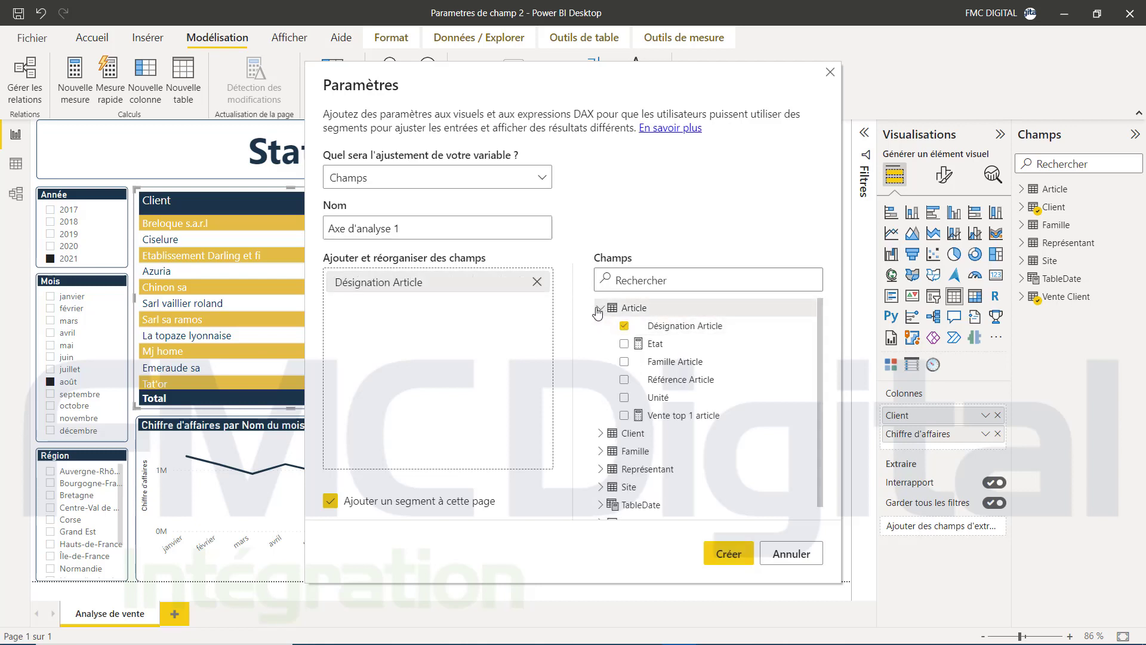
click(601, 308)
click(601, 325)
click(624, 379)
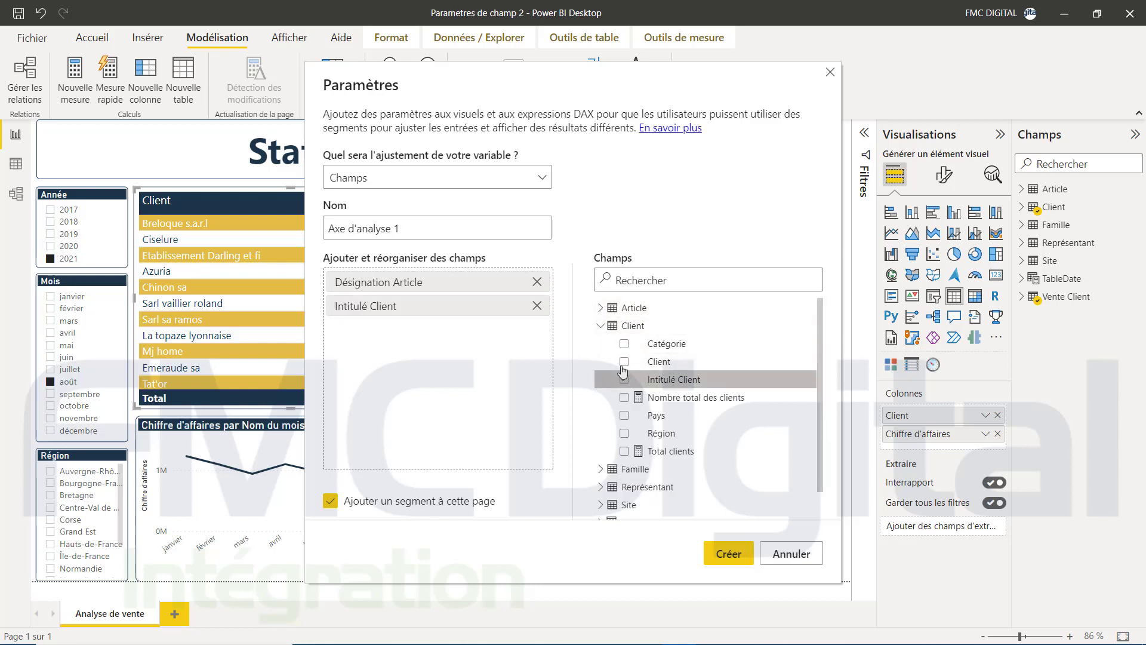
click(600, 325)
Add Intitulé Famille and Nom représentant to the parameter, and move Intitulé Client to the first position in the list.
click(601, 343)
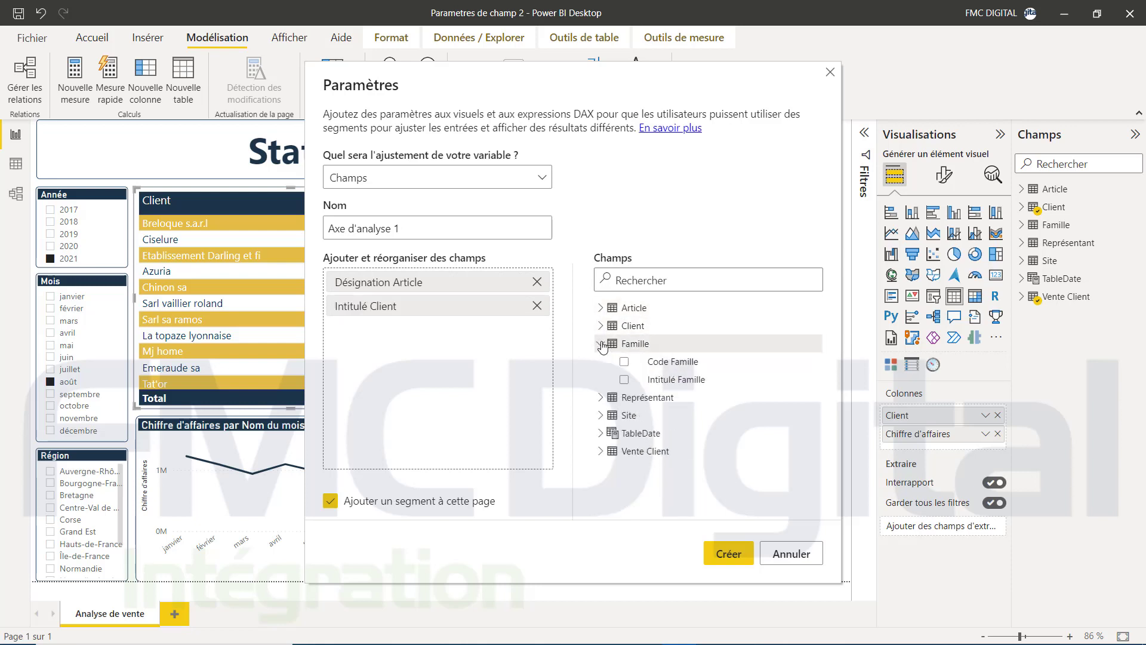
click(624, 379)
click(601, 343)
click(600, 361)
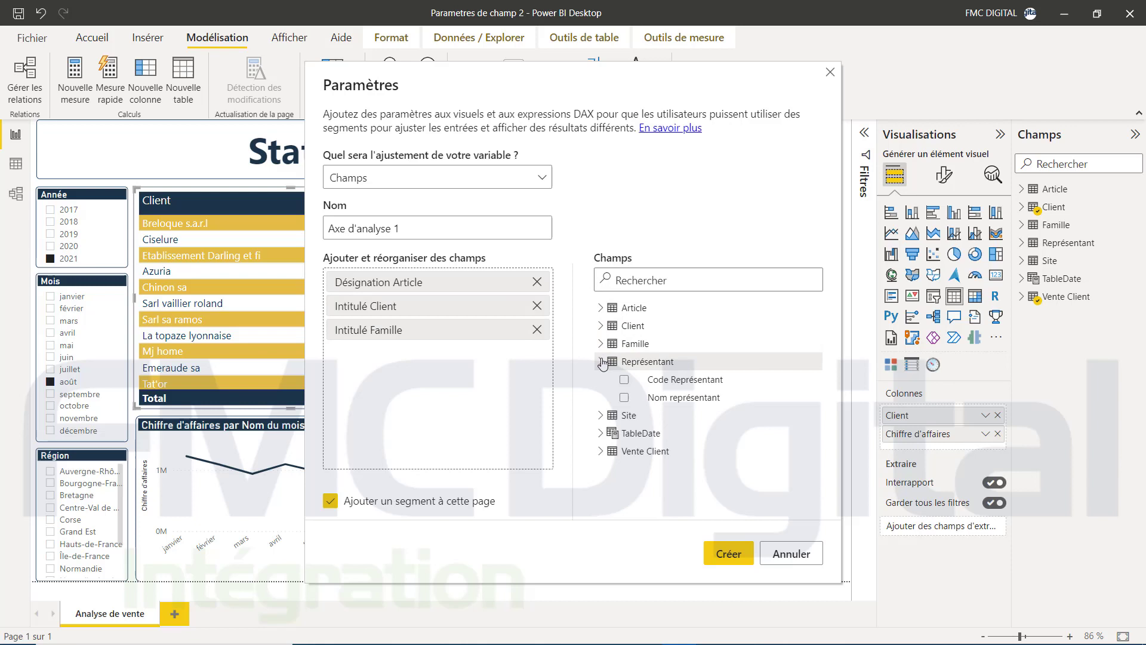
click(624, 397)
click(601, 362)
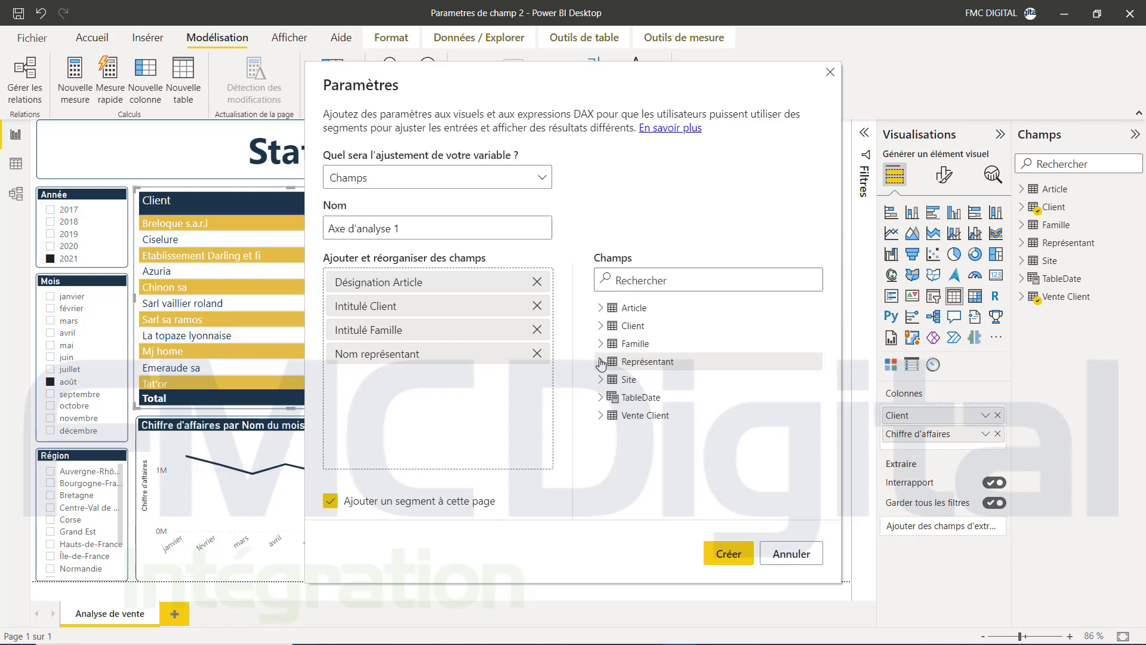
drag(436, 320, 418, 280)
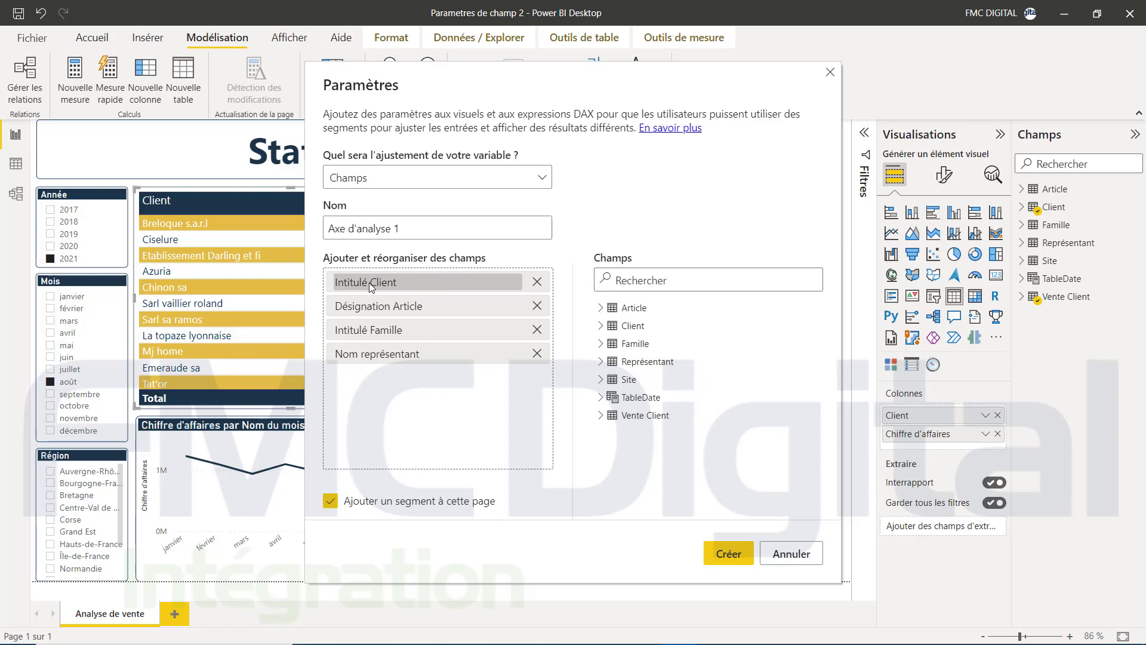
Shorten the parameter label of the Désignation Article field to "Article".
double_click(401, 306)
click(401, 306)
key(BackSpace)
key(BackSpace)
key(BackSpace)
key(BackSpace)
key(BackSpace)
key(BackSpace)
key(BackSpace)
key(BackSpace)
key(BackSpace)
key(BackSpace)
key(BackSpace)
key(BackSpace)
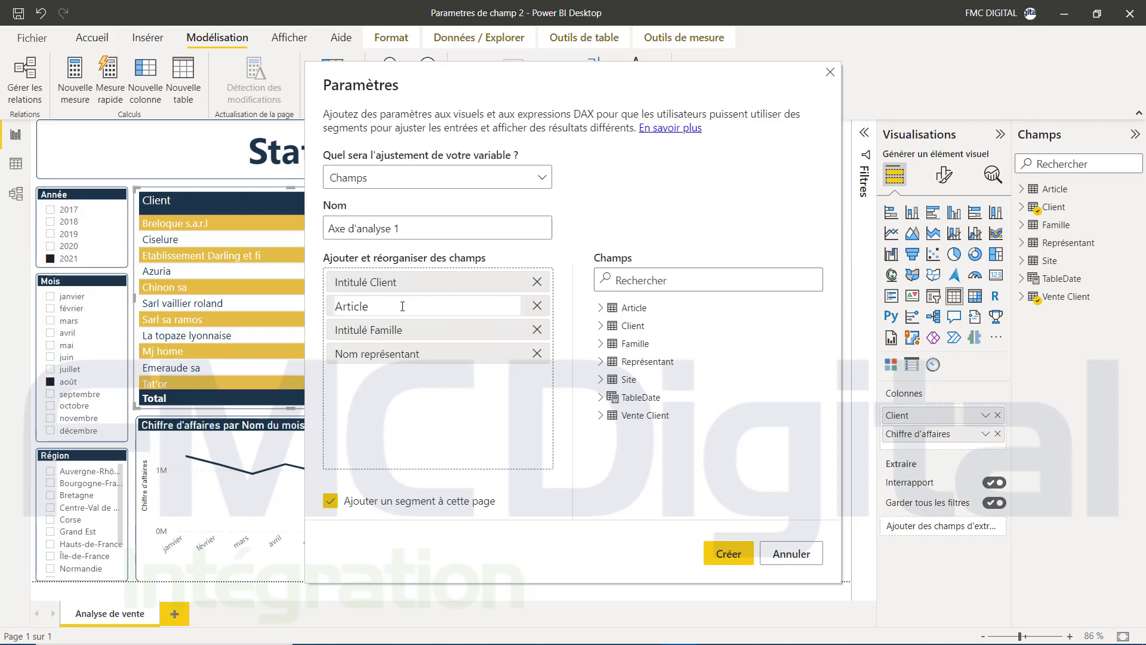
Shorten the parameter label of the Intitulé Client field to "Client".
double_click(375, 283)
click(375, 282)
key(BackSpace)
key(BackSpace)
key(BackSpace)
key(BackSpace)
key(BackSpace)
key(BackSpace)
key(BackSpace)
key(BackSpace)
key(BackSpace)
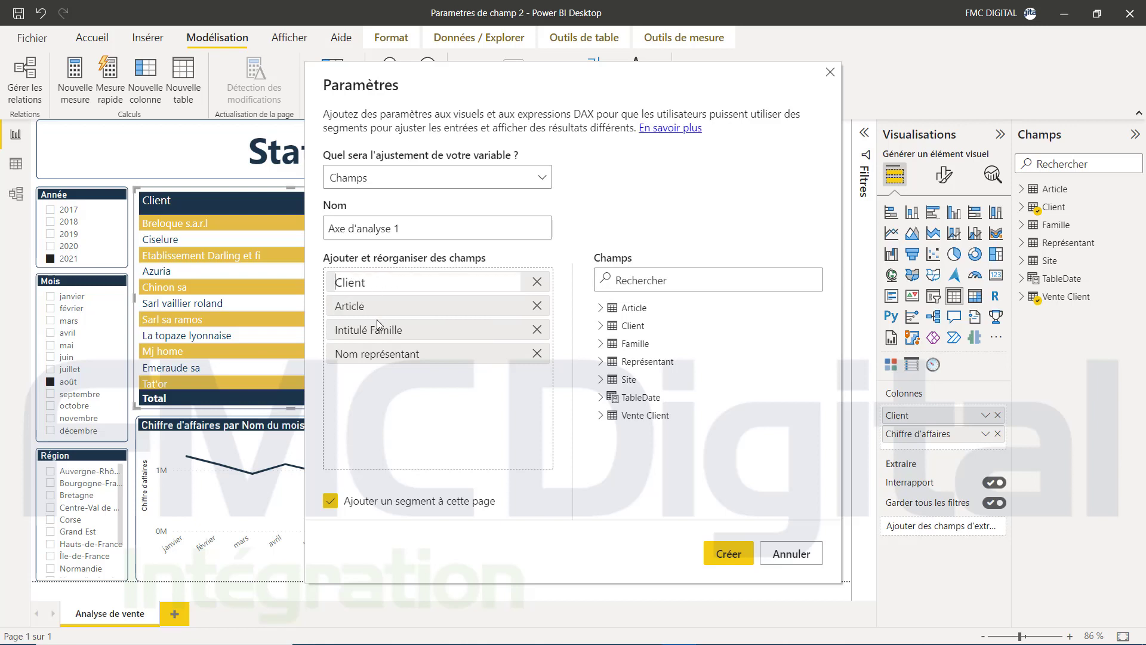
Shorten the parameter label of the Intitulé Famille field to "Famille".
double_click(376, 330)
click(376, 330)
key(BackSpace)
key(BackSpace)
key(BackSpace)
key(BackSpace)
key(BackSpace)
key(BackSpace)
key(BackSpace)
key(BackSpace)
key(BackSpace)
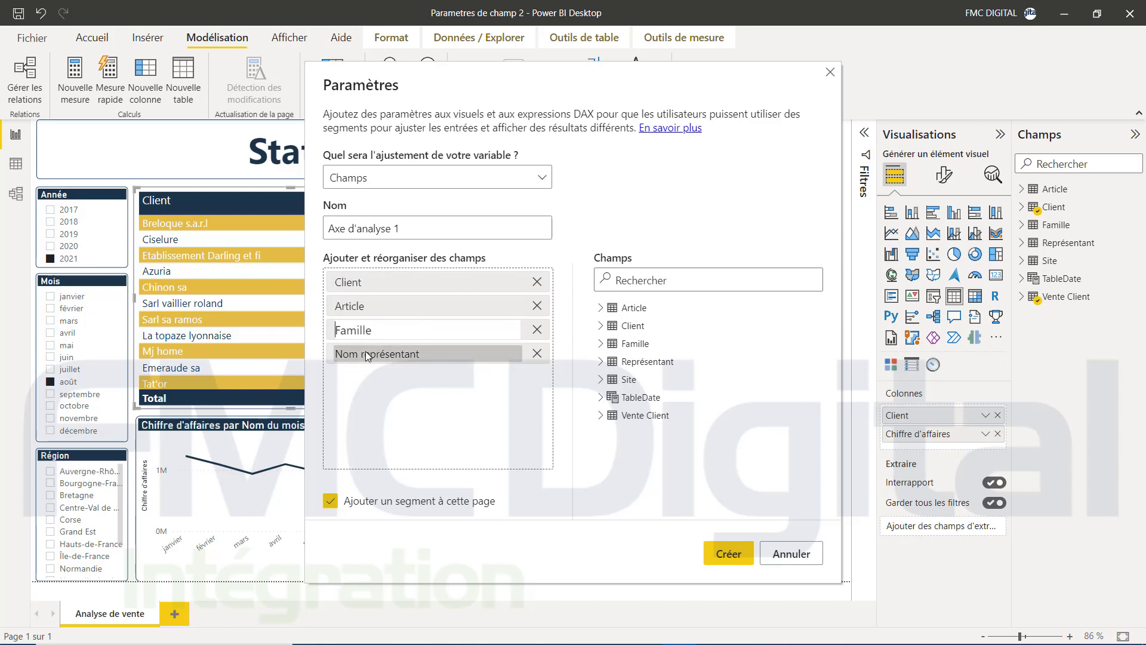
Rename the Nom représentant field in the parameter to "Représentant".
double_click(369, 354)
click(370, 354)
key(BackSpace)
key(BackSpace)
key(BackSpace)
key(BackSpace)
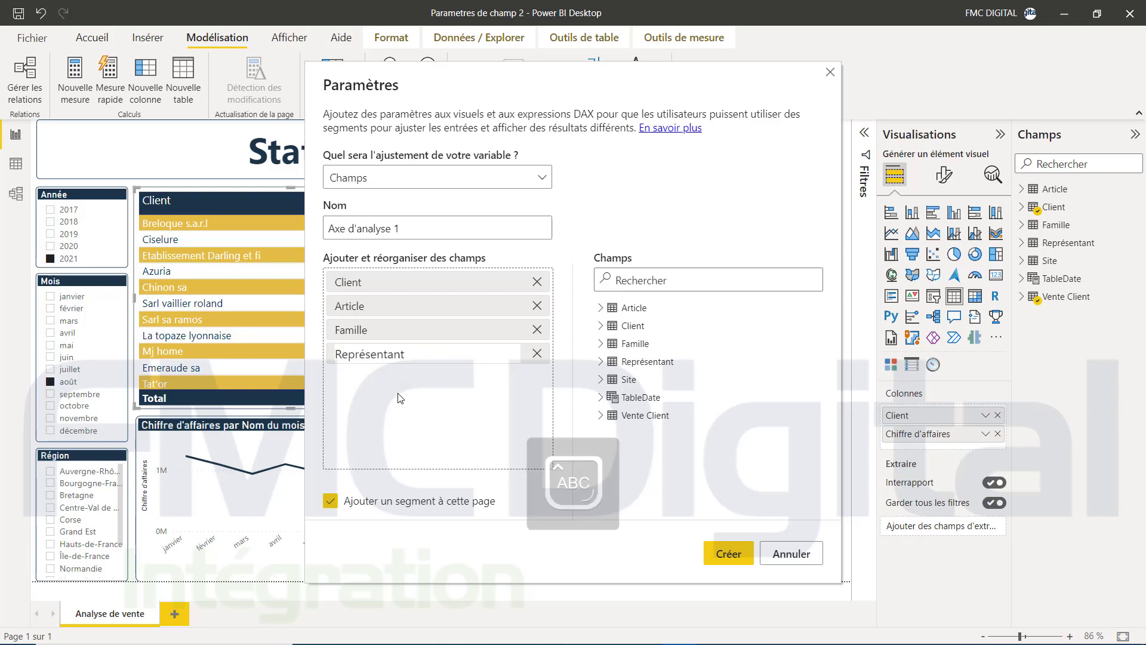
click(404, 404)
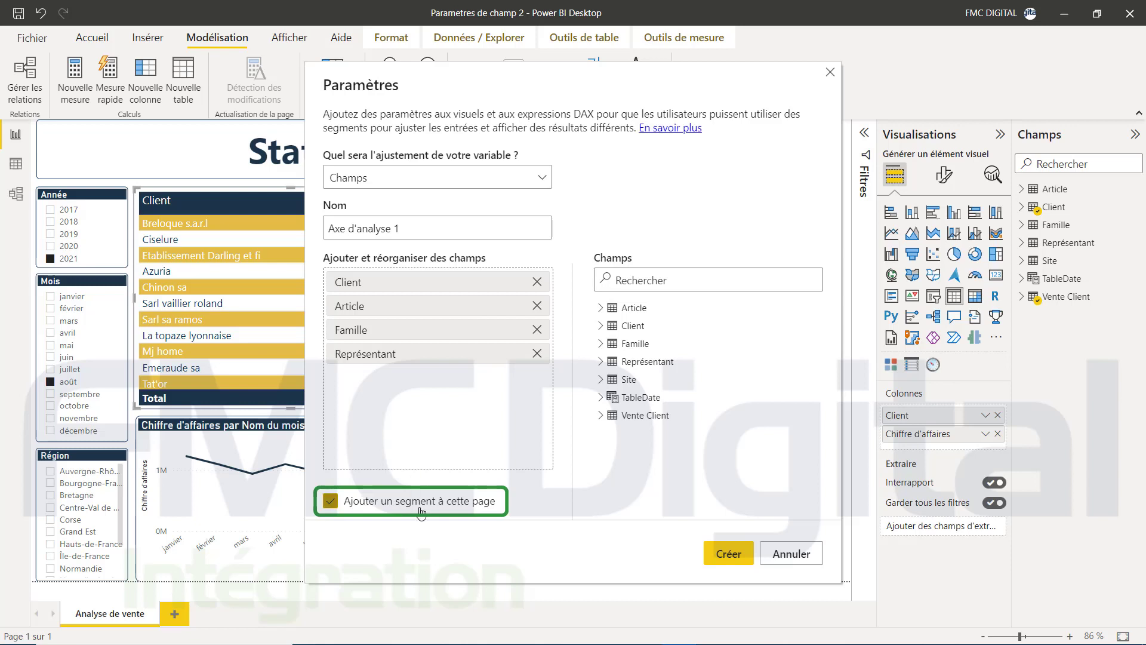
Create the parameter with a slicer on the page, and view the DAX definition of the Axe d'analyse 1 table.
click(729, 554)
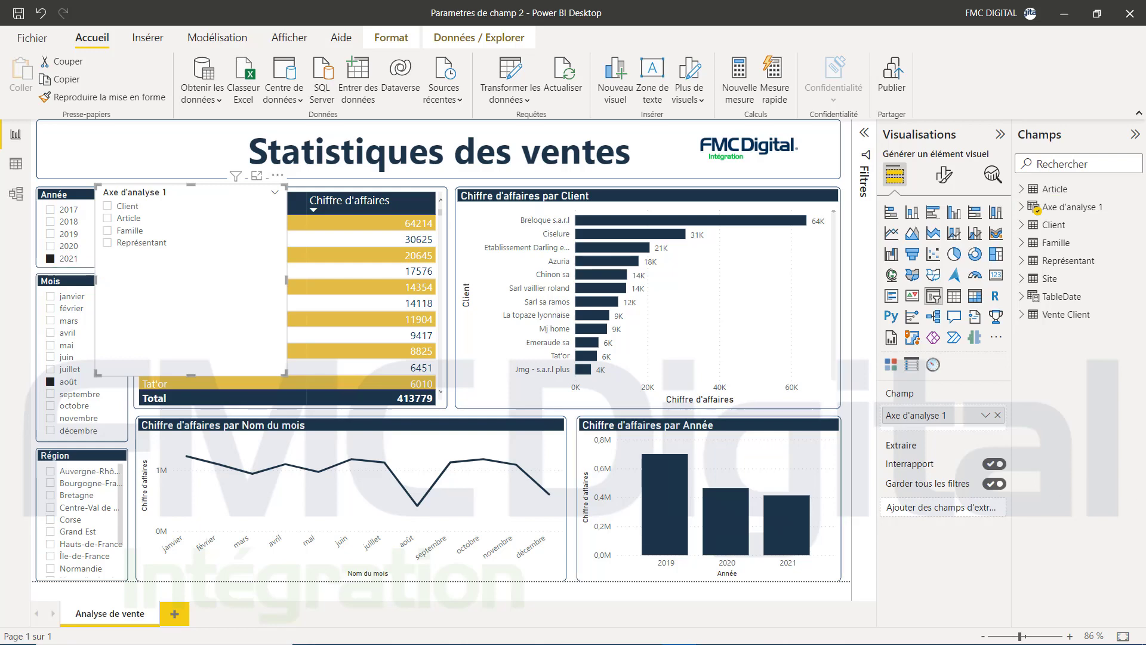
click(1061, 205)
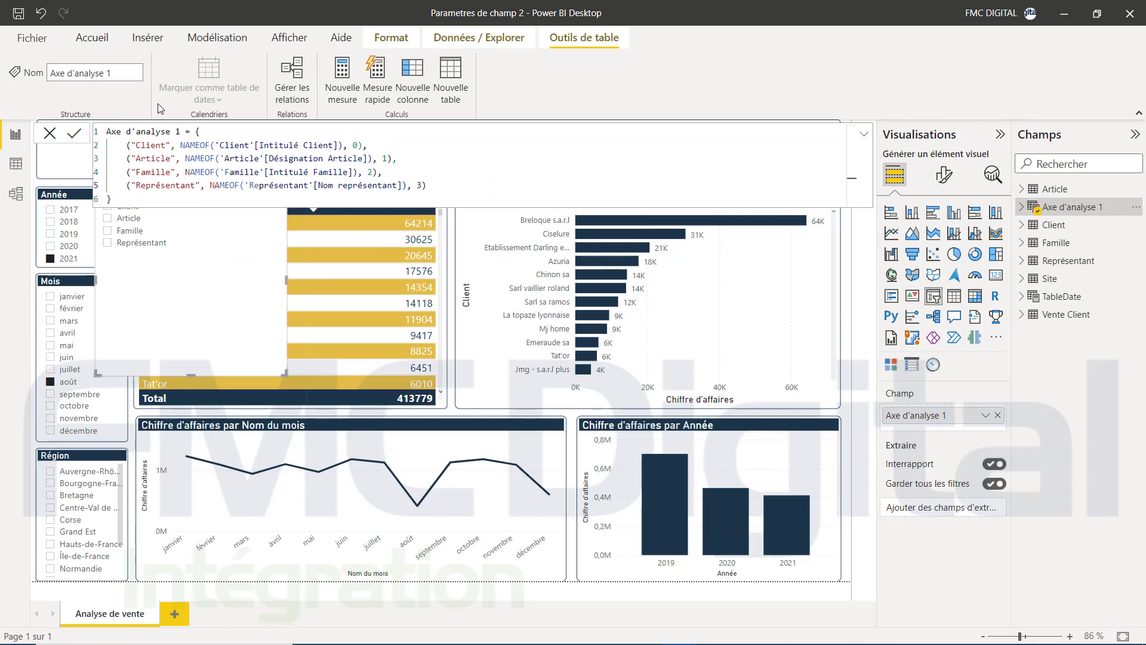
click(51, 134)
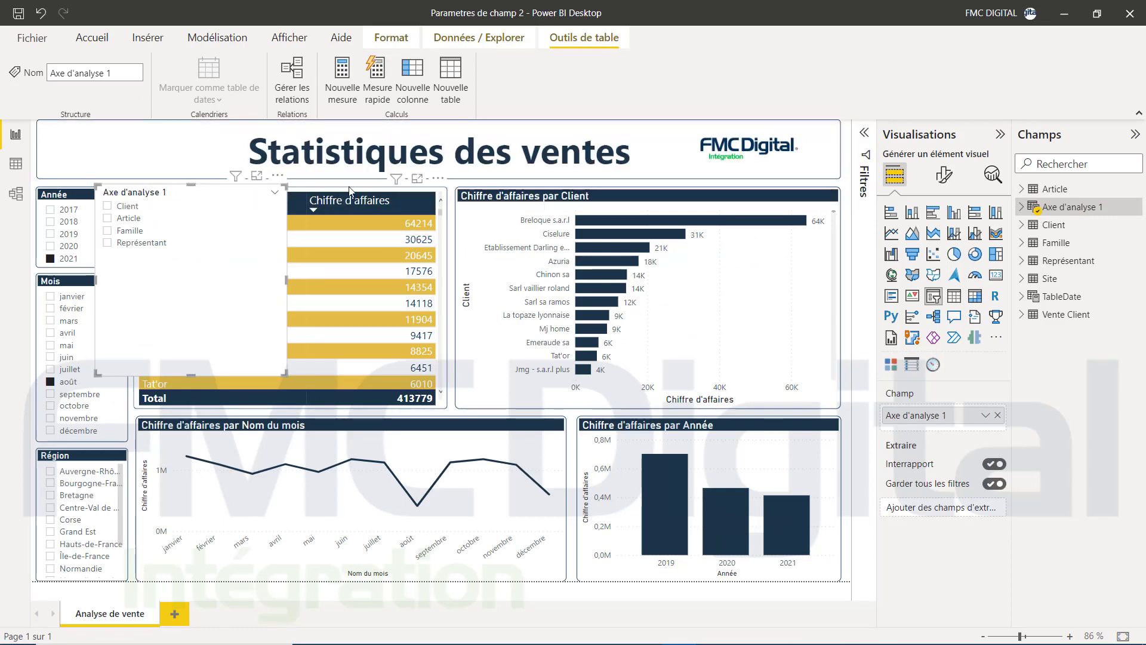
Lower the upper edges of the client sales table and the Chiffre d'affaires par Client chart to free space above them.
click(355, 200)
drag(291, 190, 294, 230)
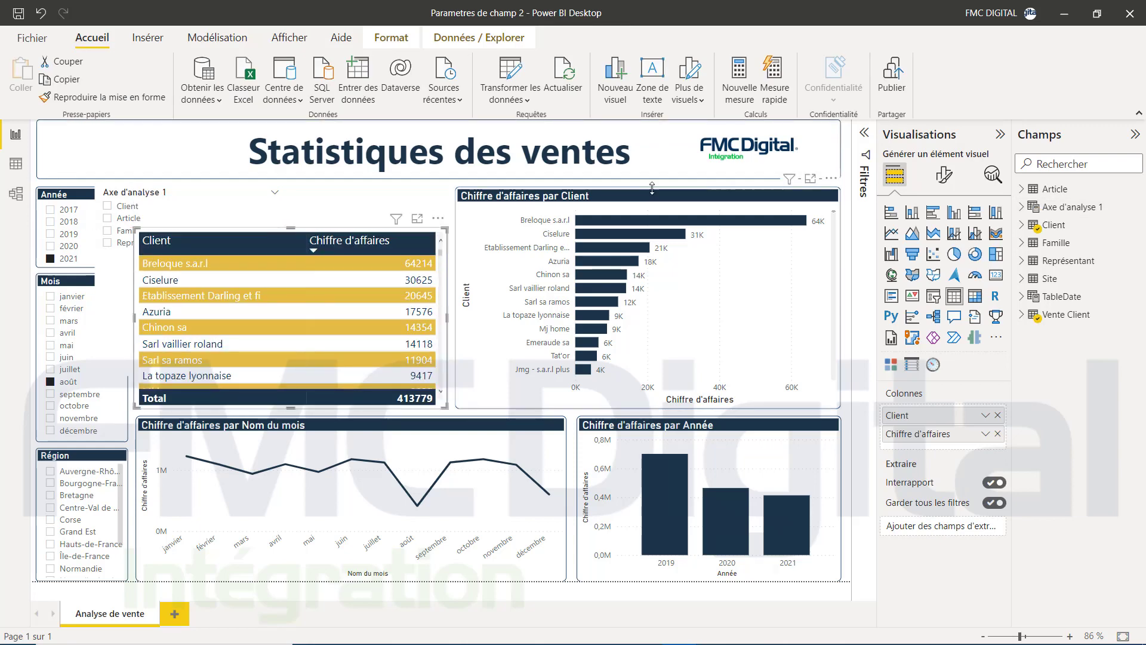
drag(645, 189, 650, 230)
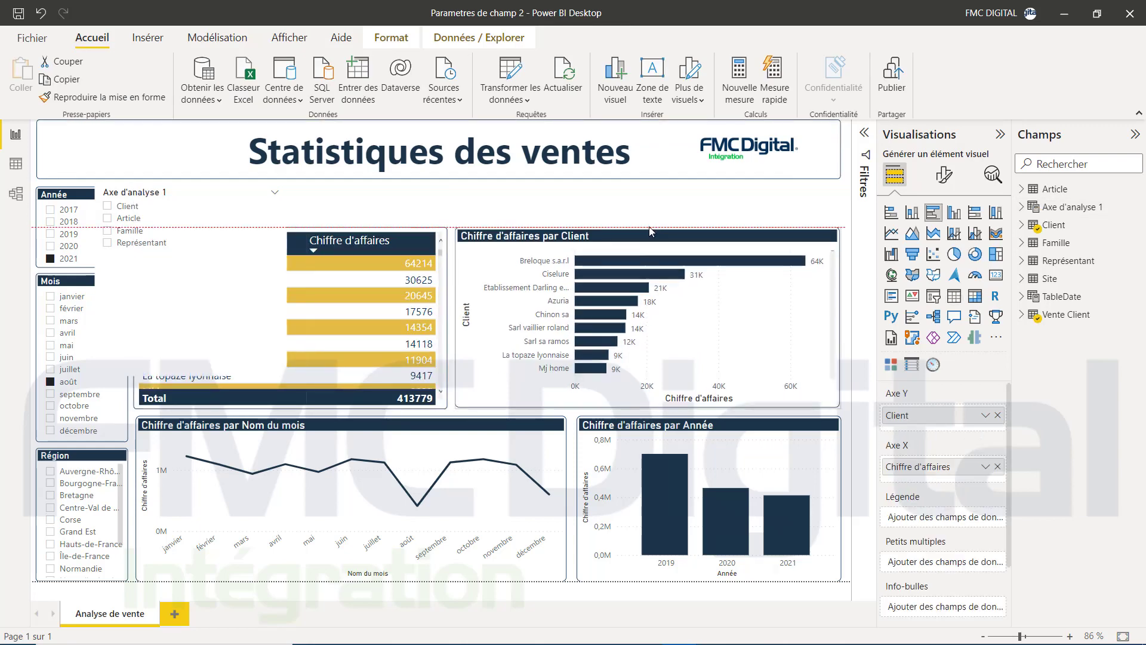
Copy the formatting of the Année slicer onto the Axe d'analyse 1 slicer.
click(48, 193)
click(87, 98)
click(217, 264)
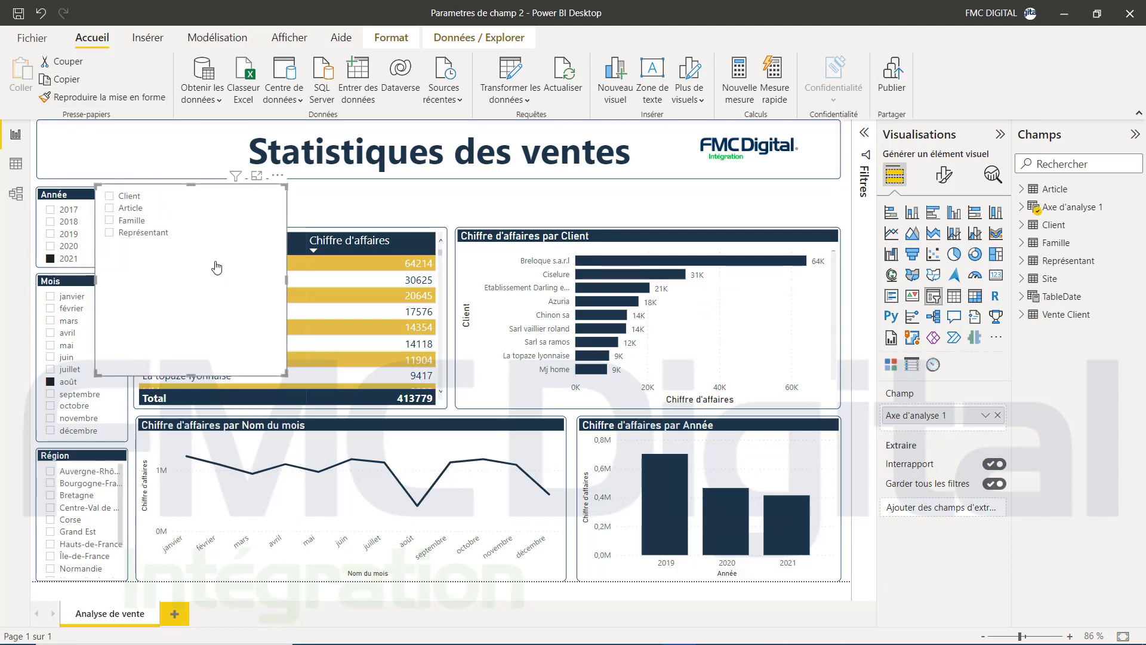
Change the orientation of the Axe d'analyse 1 slicer in its visual formatting options.
click(944, 175)
click(898, 276)
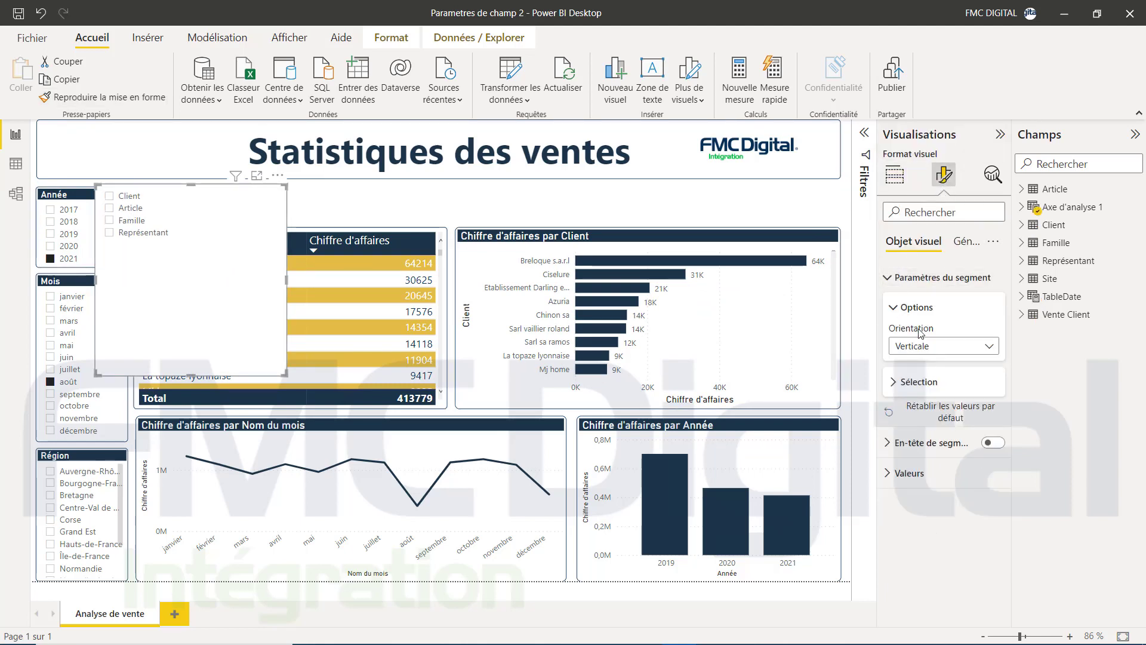
click(965, 349)
click(949, 382)
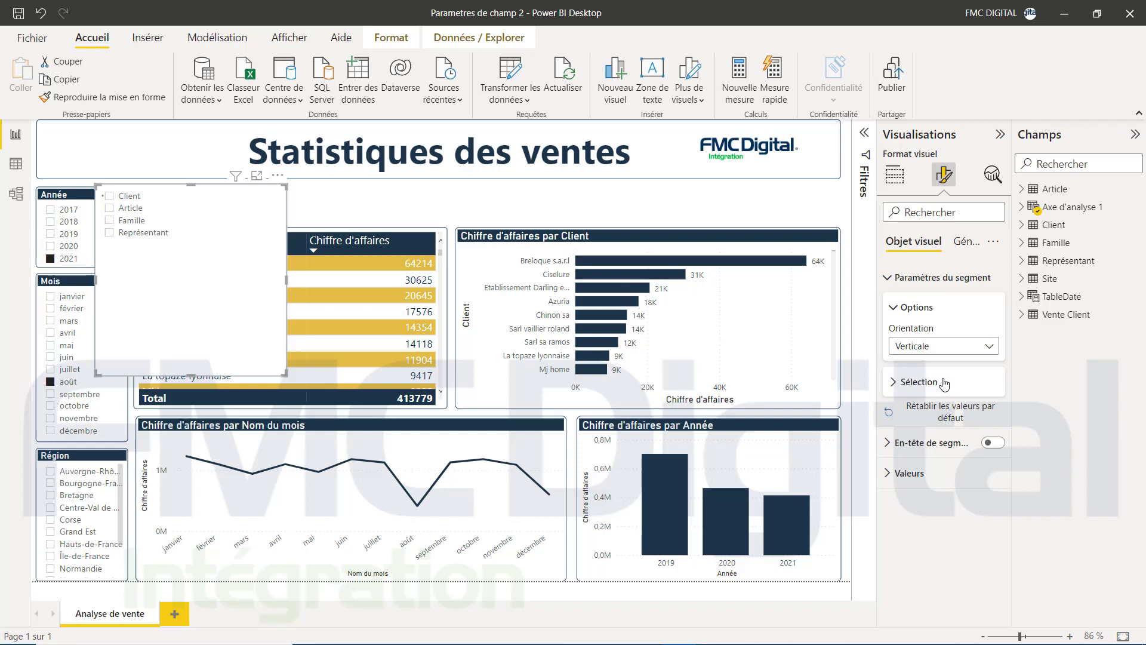
Make the Axe d'analyse 1 slicer horizontal and resize it into a strip as wide as the client sales table, directly above it.
drag(205, 234, 207, 219)
drag(286, 202, 447, 205)
drag(96, 203, 135, 202)
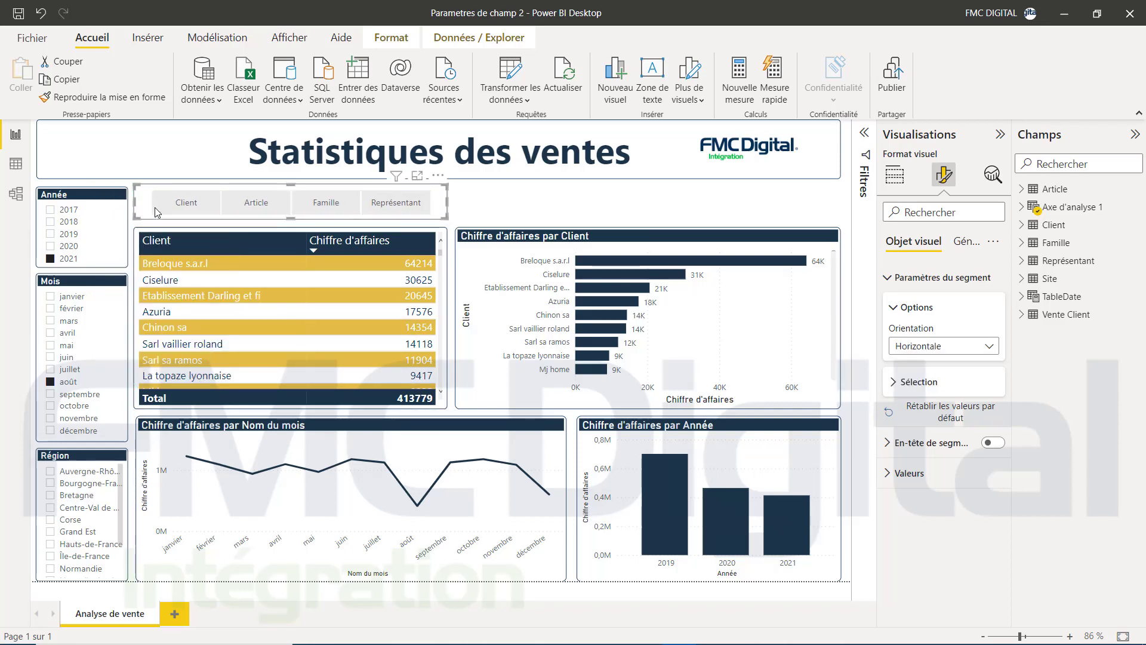
Set the title text of the slicer above the client sales table to "Axe d'analyse 1".
click(960, 247)
click(895, 322)
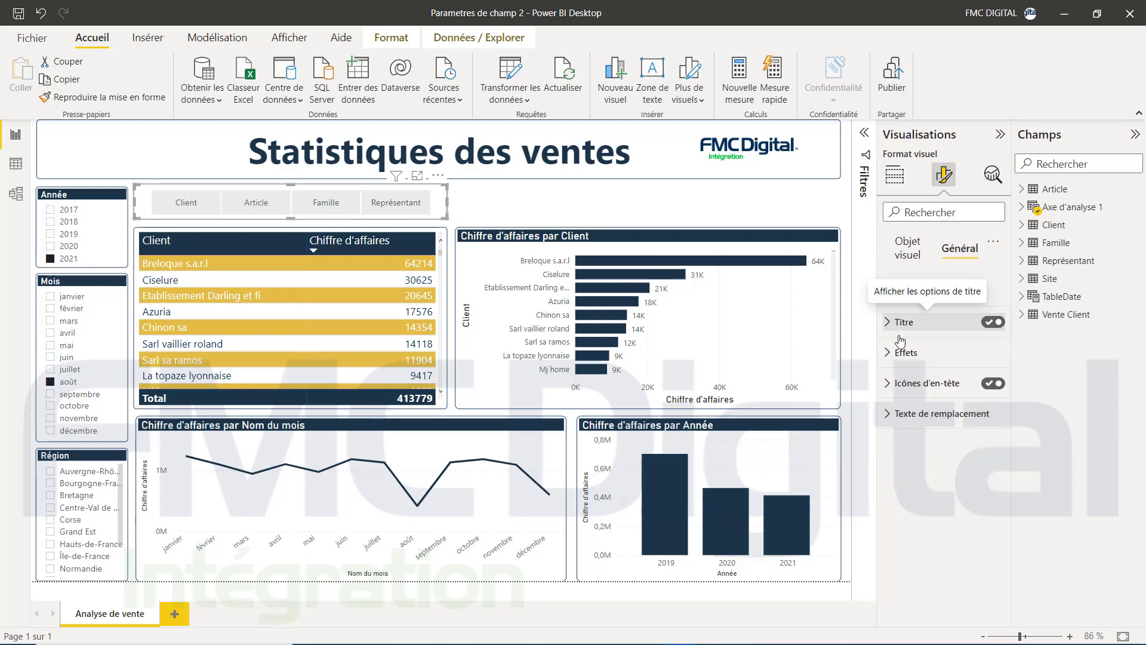
click(915, 366)
text(Axe d'a)
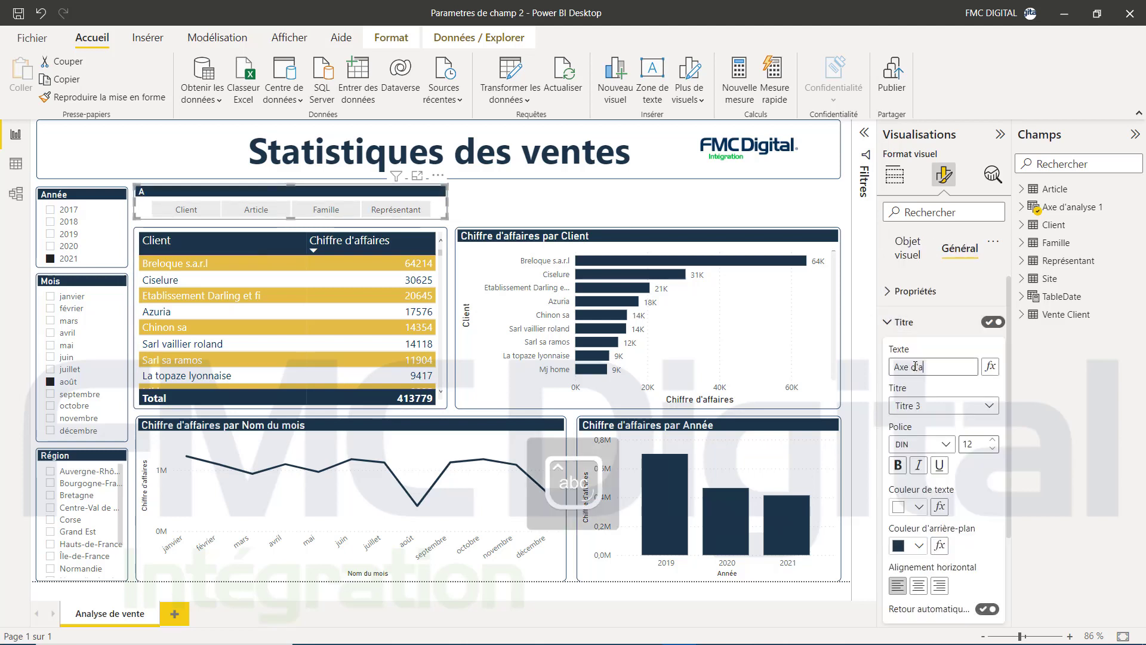
text(nalyse 1)
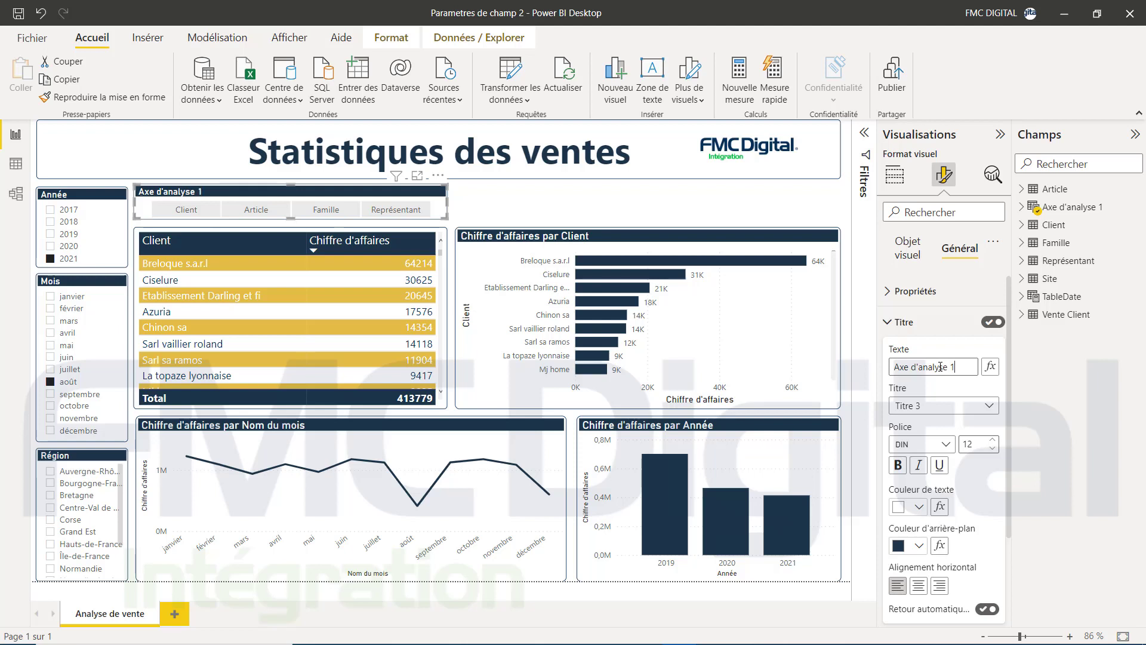
click(679, 206)
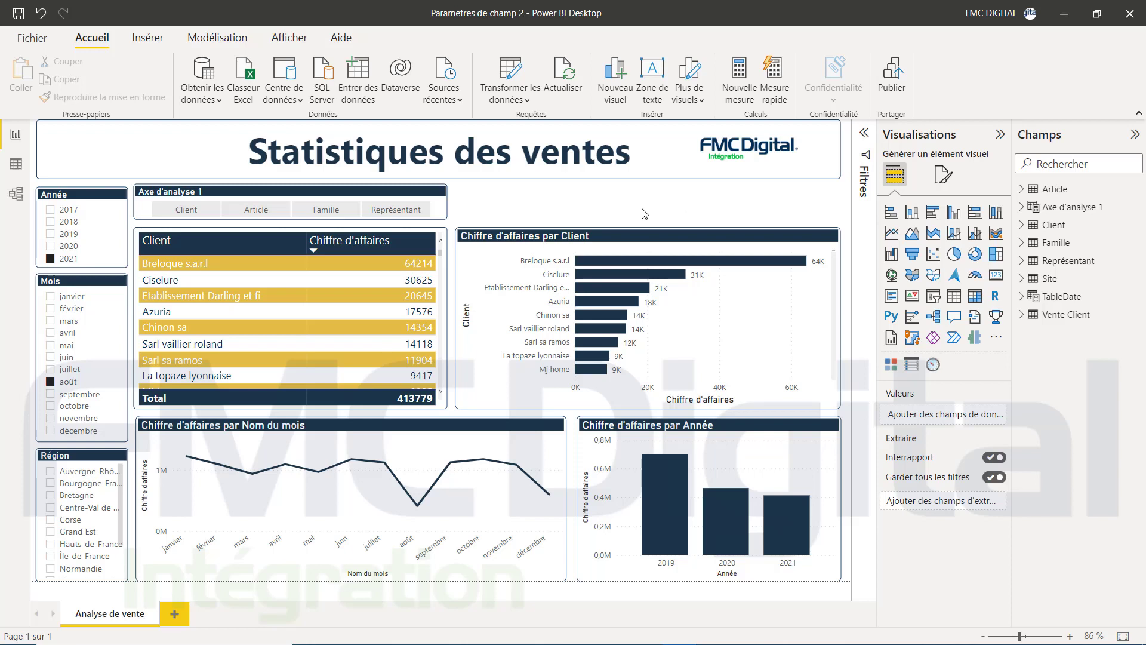
Replace the Client column of the sales table with the Axe d'analyse 1 field and select Client in its slicer.
click(446, 238)
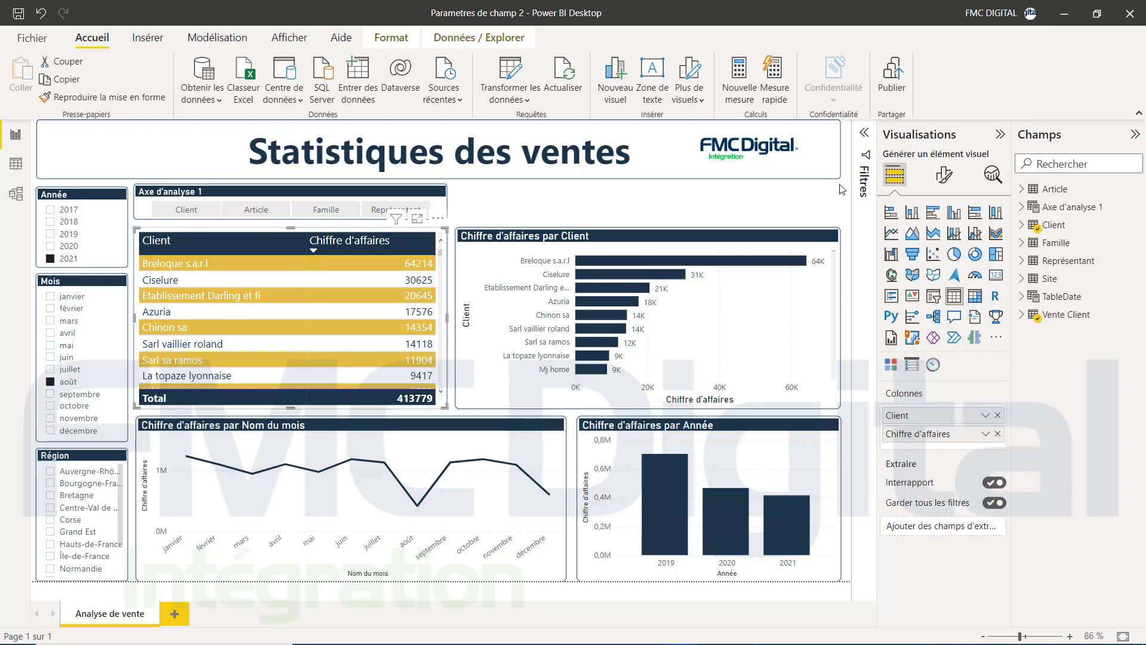
click(1045, 210)
drag(1093, 225, 913, 417)
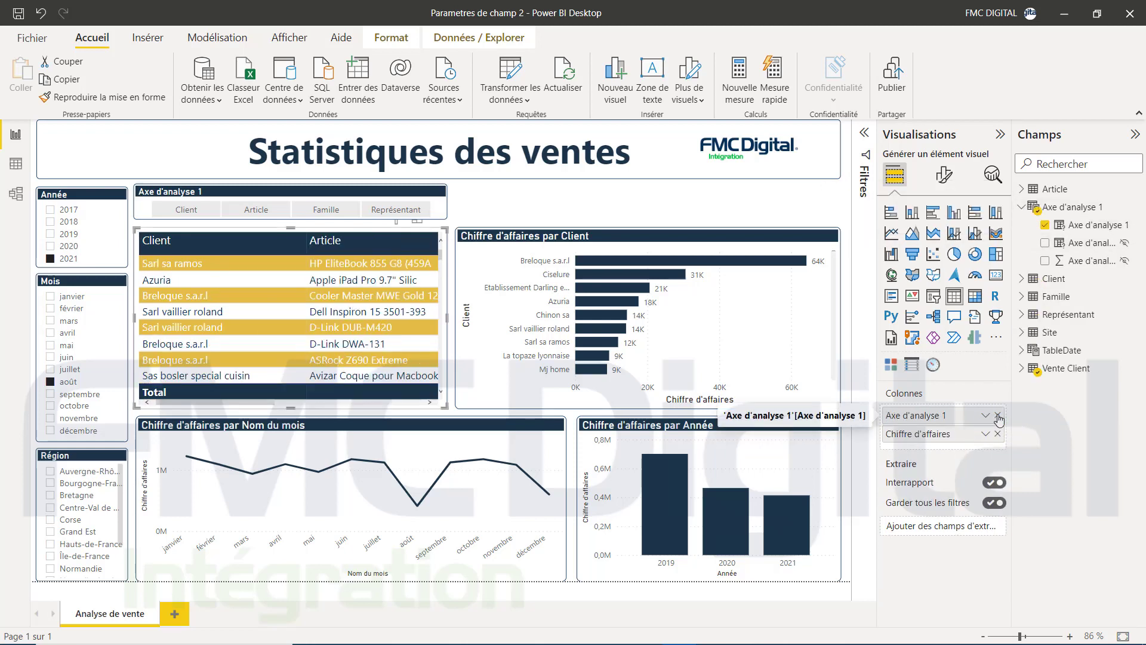
click(186, 213)
click(187, 210)
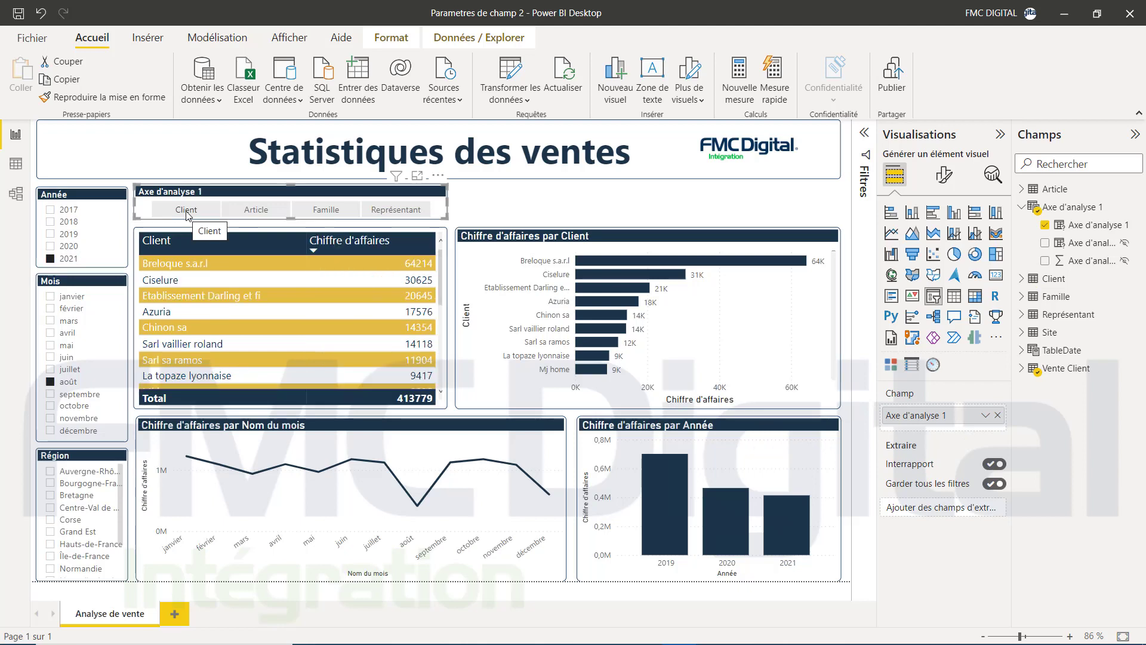
Replace Client with the Axe d'analyse 1 field on the Y axis of the Chiffre d'affaires par Client bar chart.
click(721, 328)
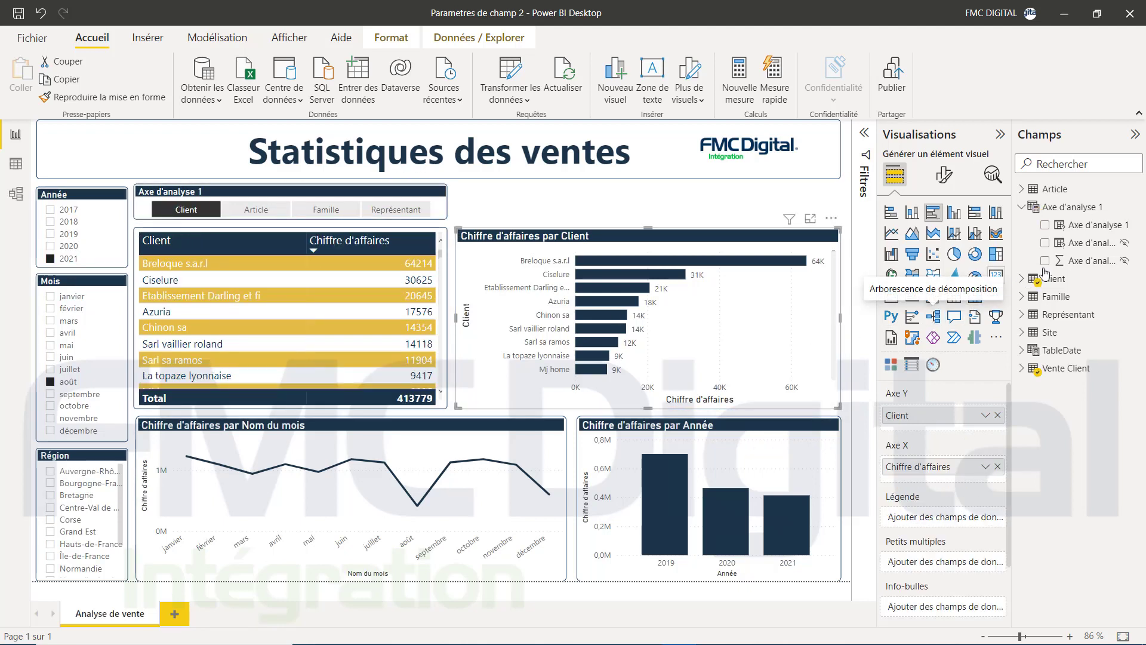
drag(1076, 230, 970, 418)
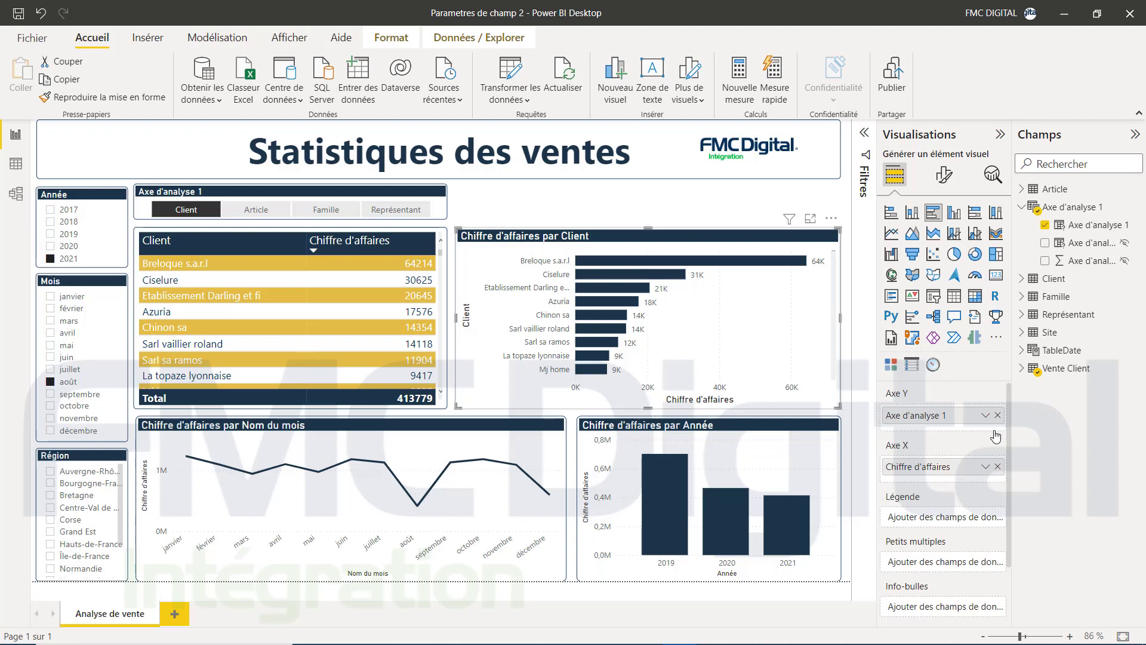
click(482, 207)
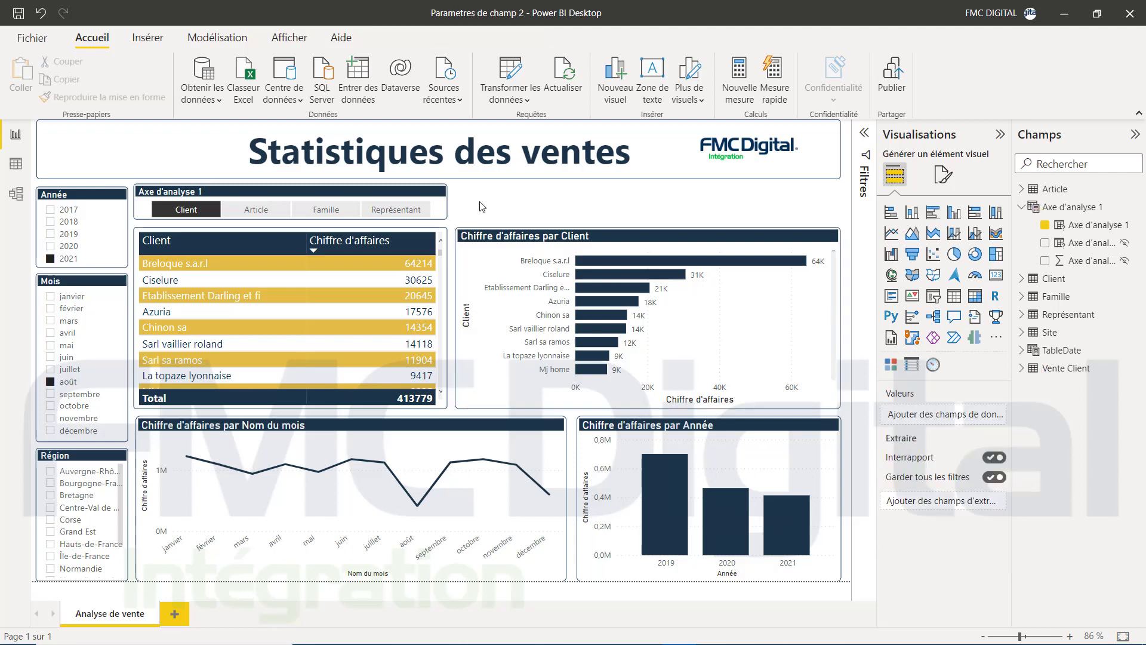
Test the Axe d'analyse 1 slicer by switching the table and bar chart to Article, Famille and Représentant in turn.
click(261, 210)
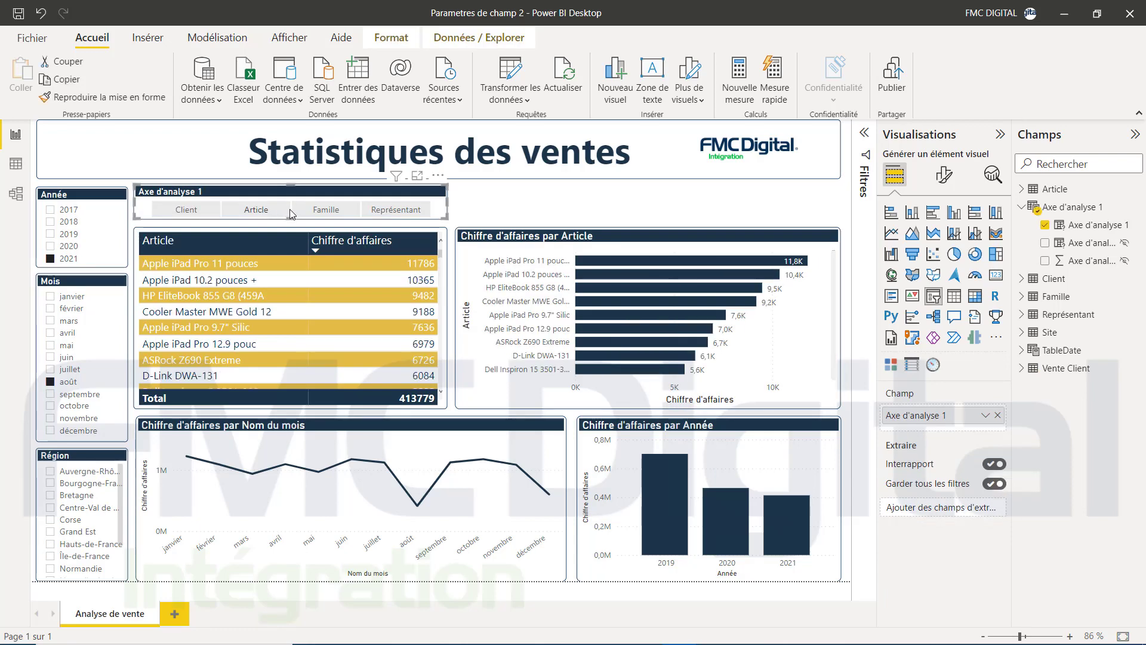
click(323, 210)
click(396, 210)
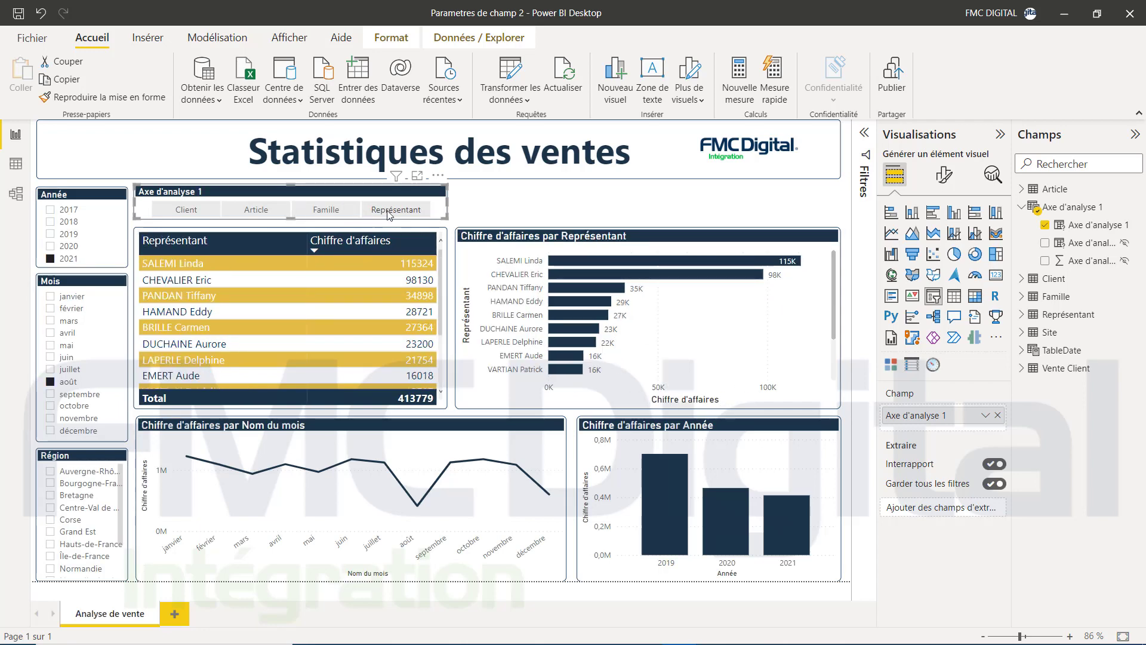
click(509, 207)
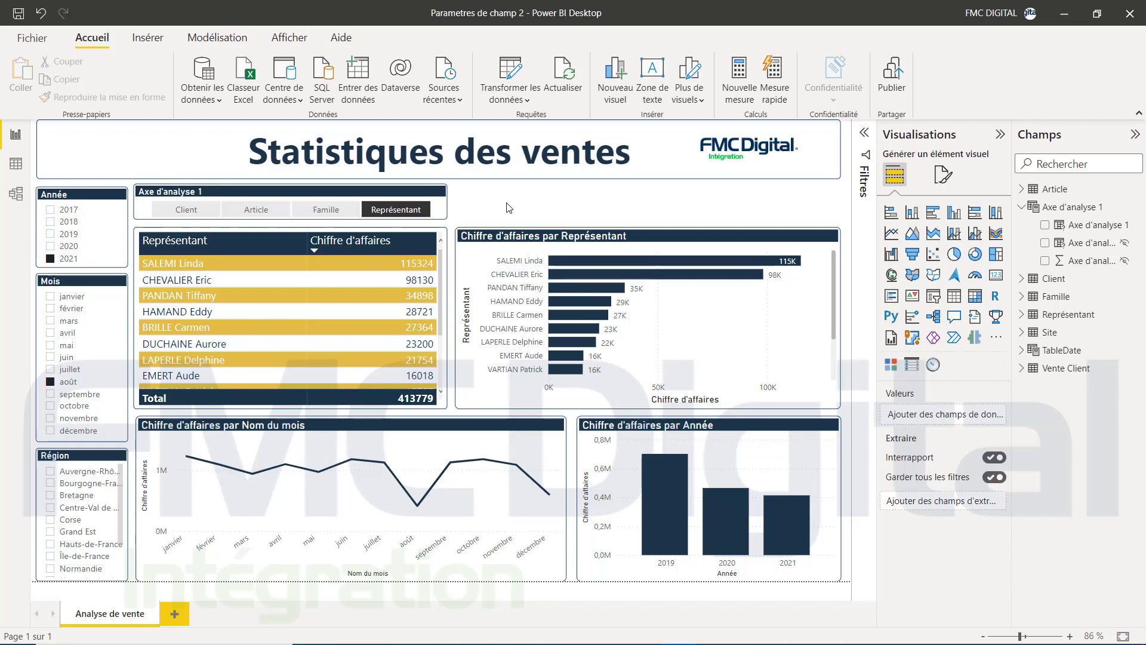
Start a new field parameter and add the Chiffre d'affaires and Marge measures from the Vente Client table.
click(218, 37)
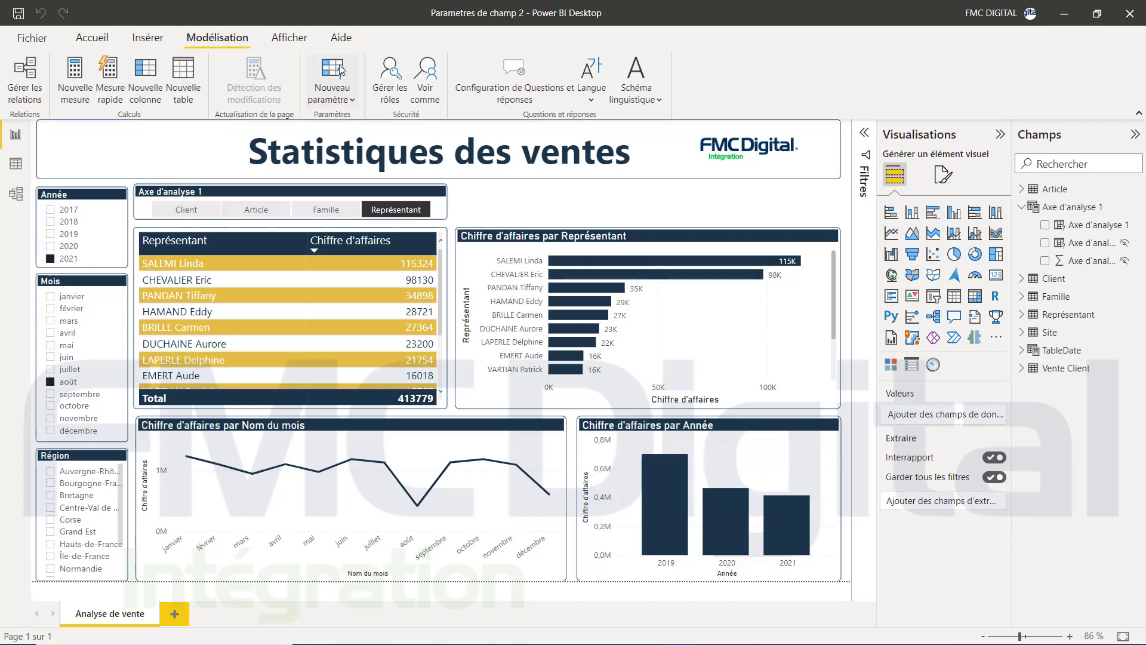
click(344, 81)
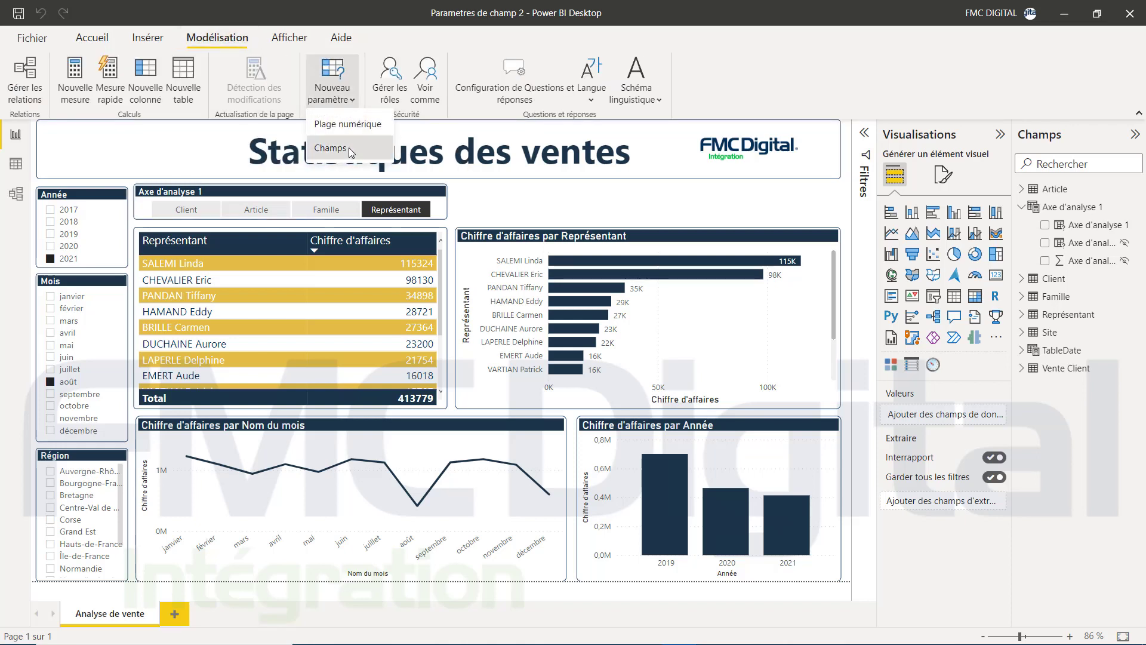
click(350, 150)
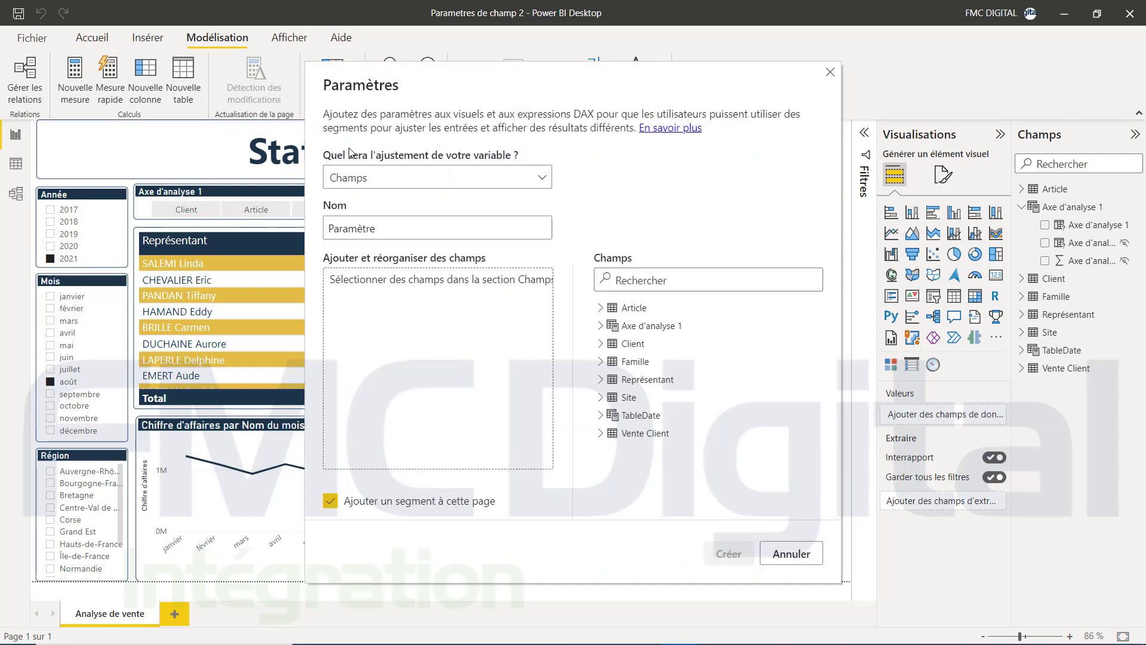
click(600, 434)
drag(818, 353, 823, 414)
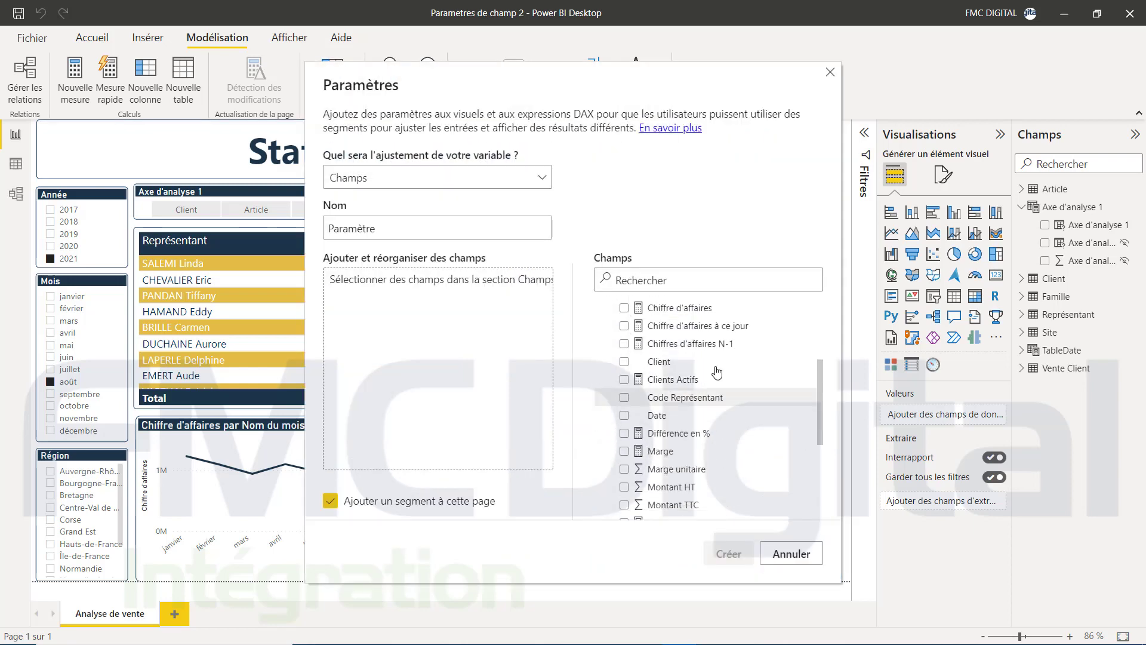
click(624, 308)
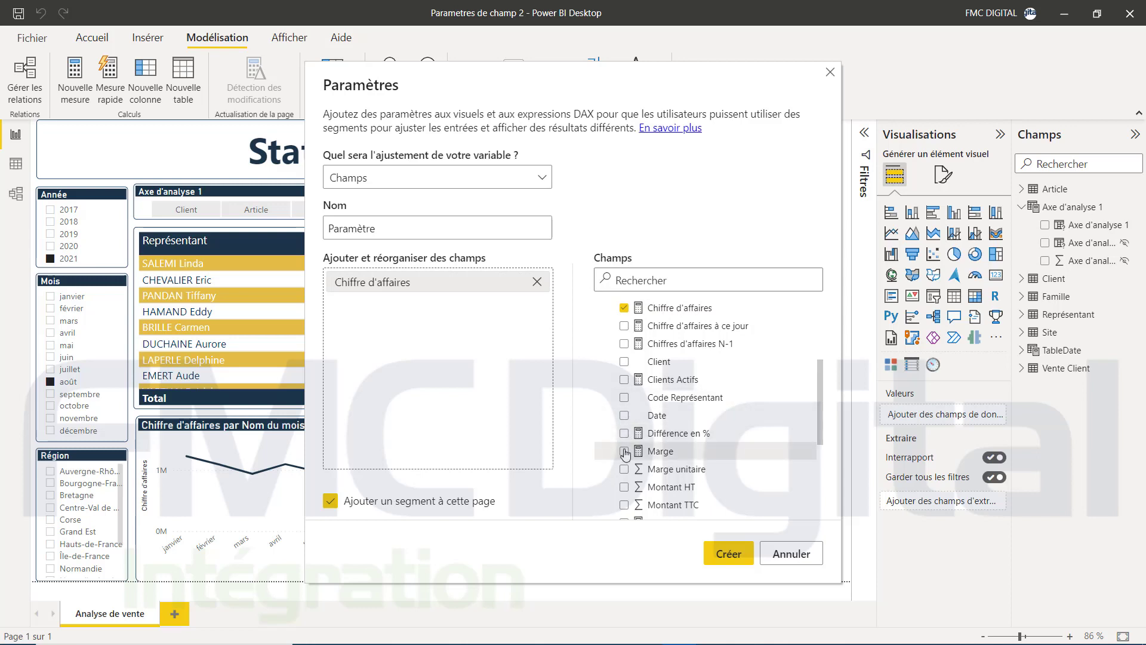
click(624, 451)
Name the field parameter "Axe d'analyse 2" and create it with a slicer on the page.
click(414, 231)
key(BackSpace)
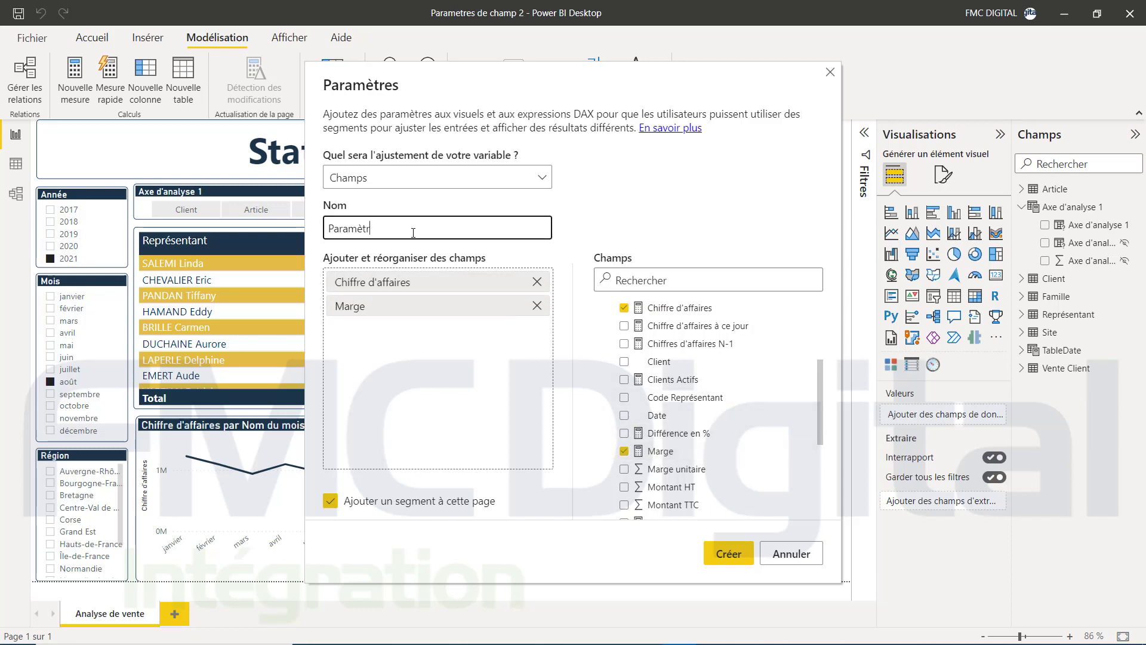
key(ctrl+a)
key(BackSpace)
key(Caps_Lock)
text(A)
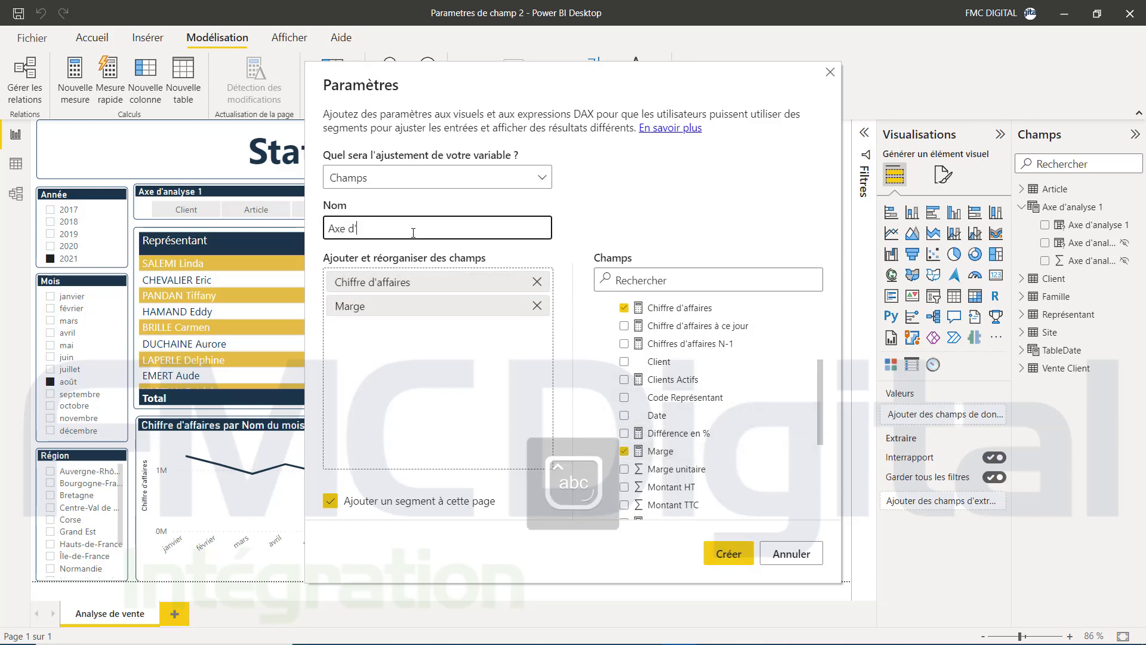
text(xe d'analyse )
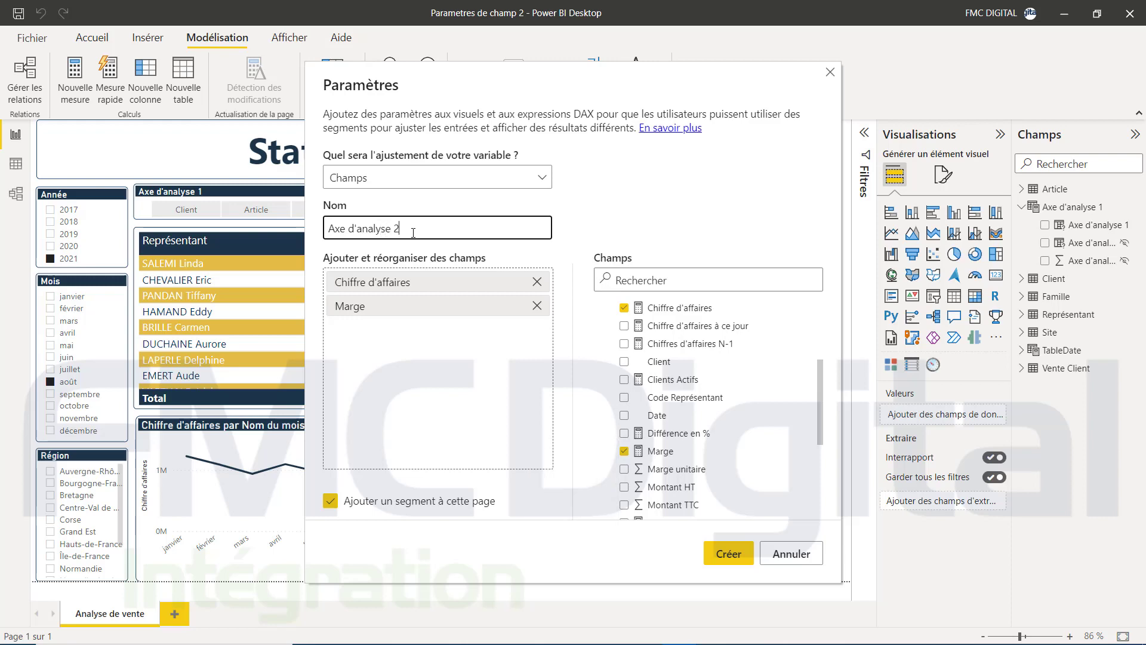
text(2)
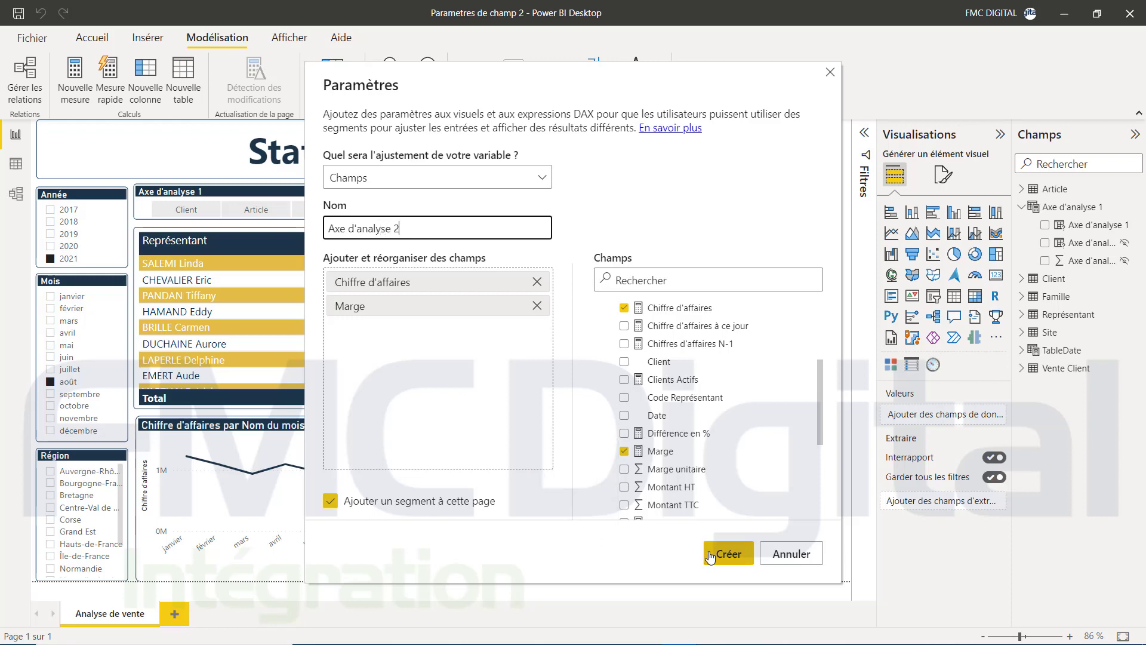
click(716, 555)
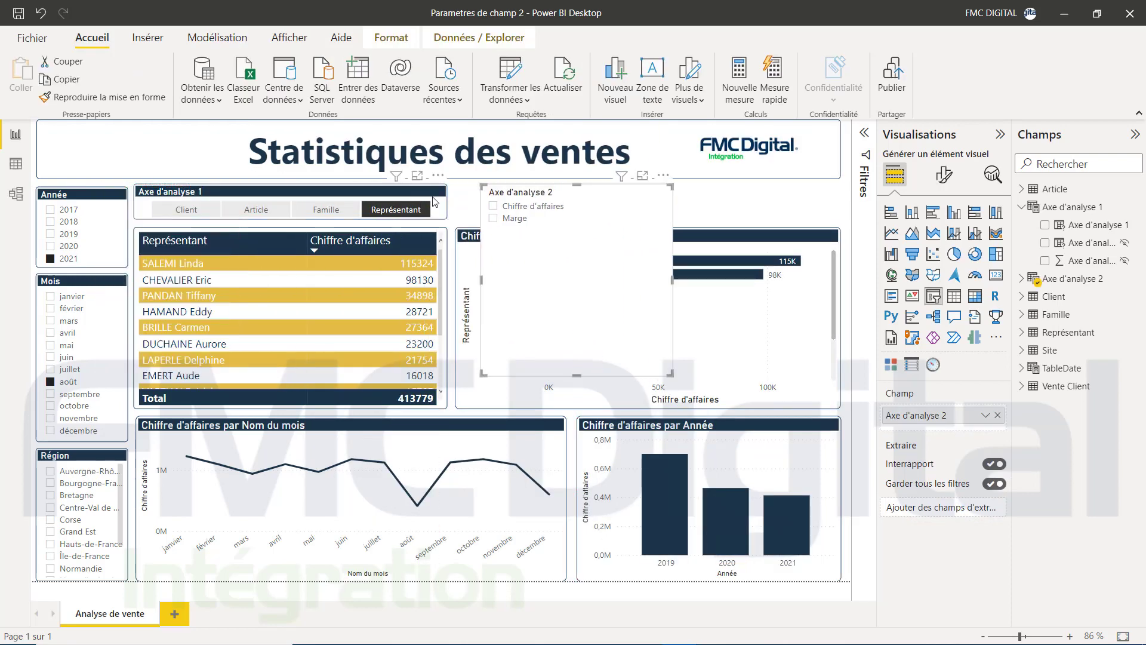
Copy the Axe d'analyse 1 slicer's formatting onto the Axe d'analyse 2 slicer and fit it as a strip above the bar chart.
click(560, 220)
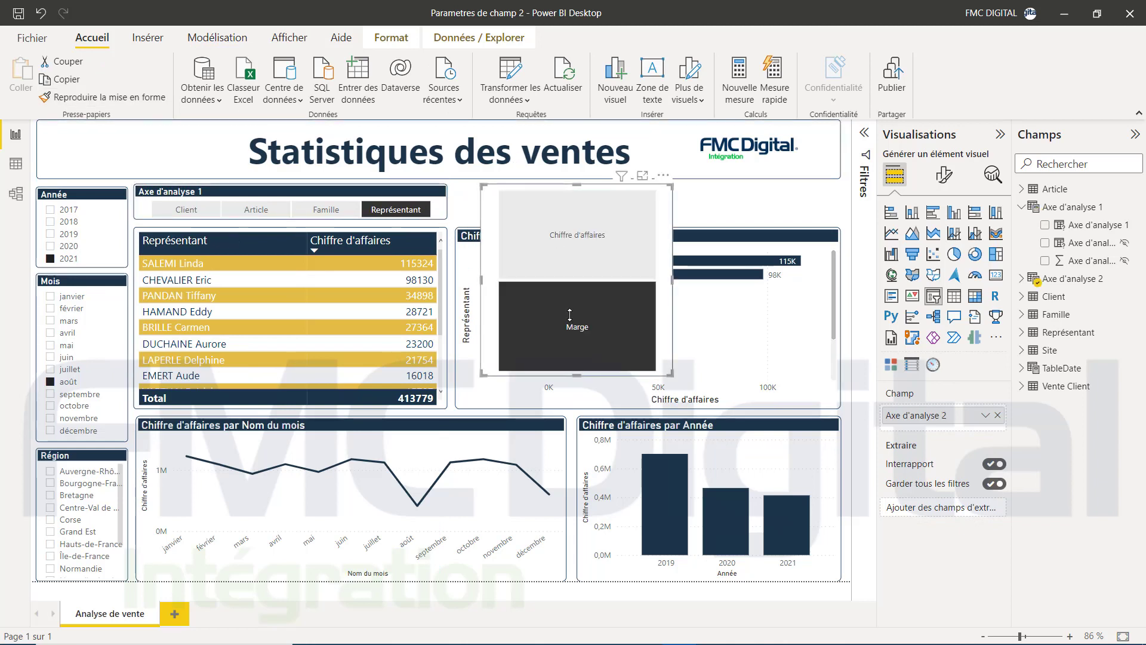
drag(673, 203, 841, 202)
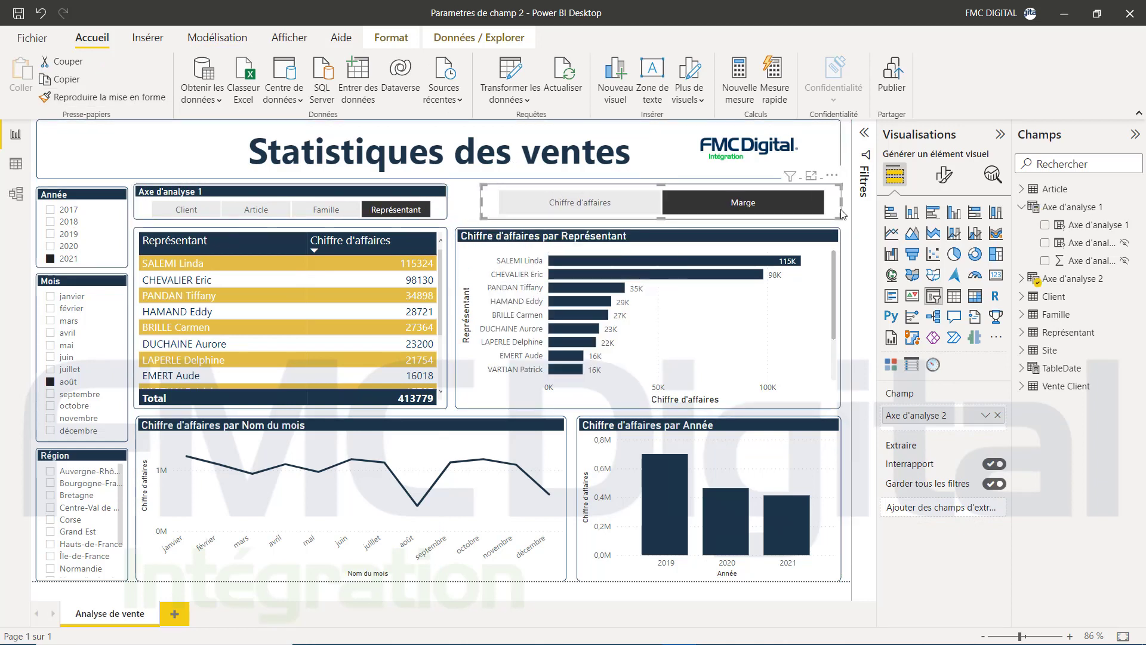
drag(482, 202, 460, 205)
Set the new slicer's title text to "Axe d'analyse 2" and select Chiffre d'affaires in it.
click(944, 174)
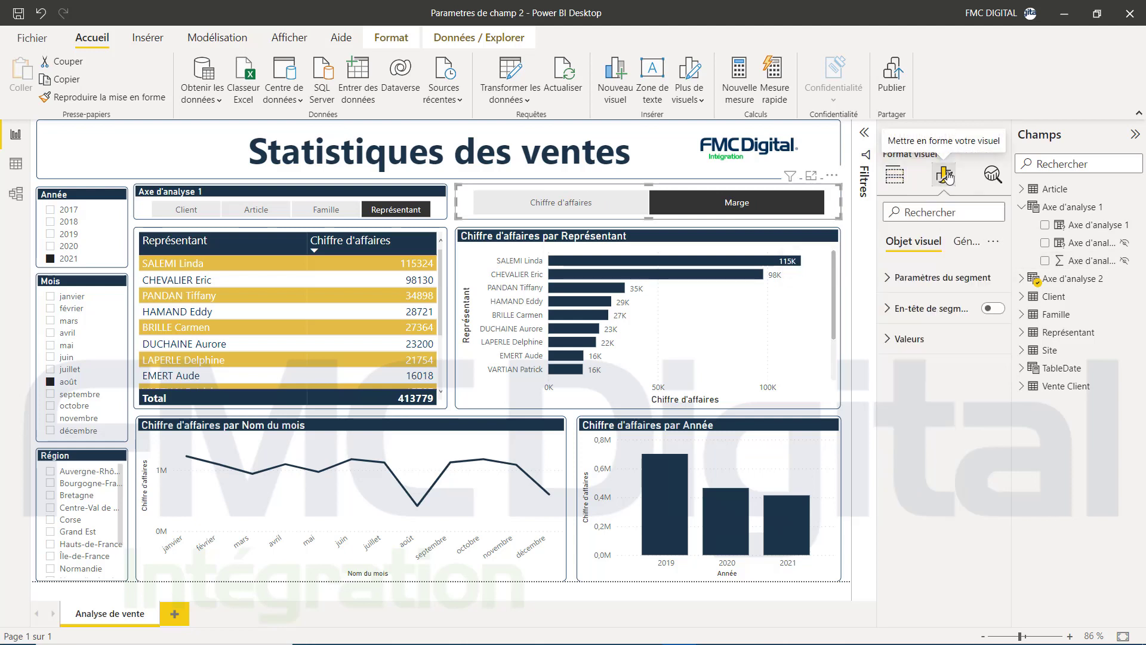
click(960, 248)
click(904, 321)
click(919, 365)
text(Axe d'analyse 2)
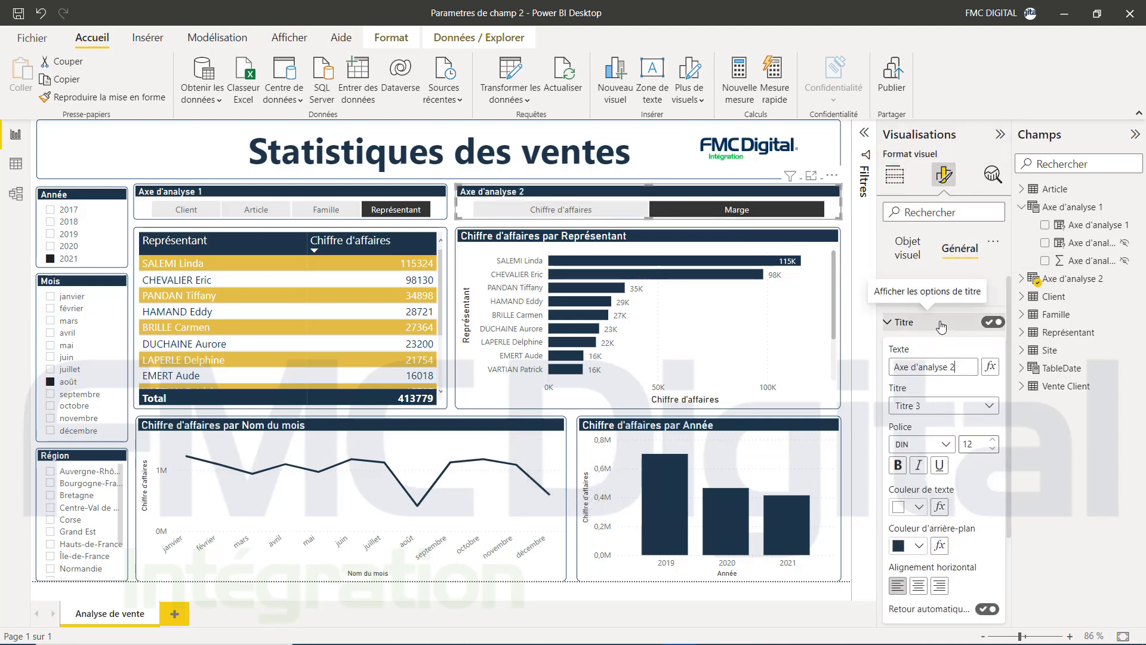
click(888, 323)
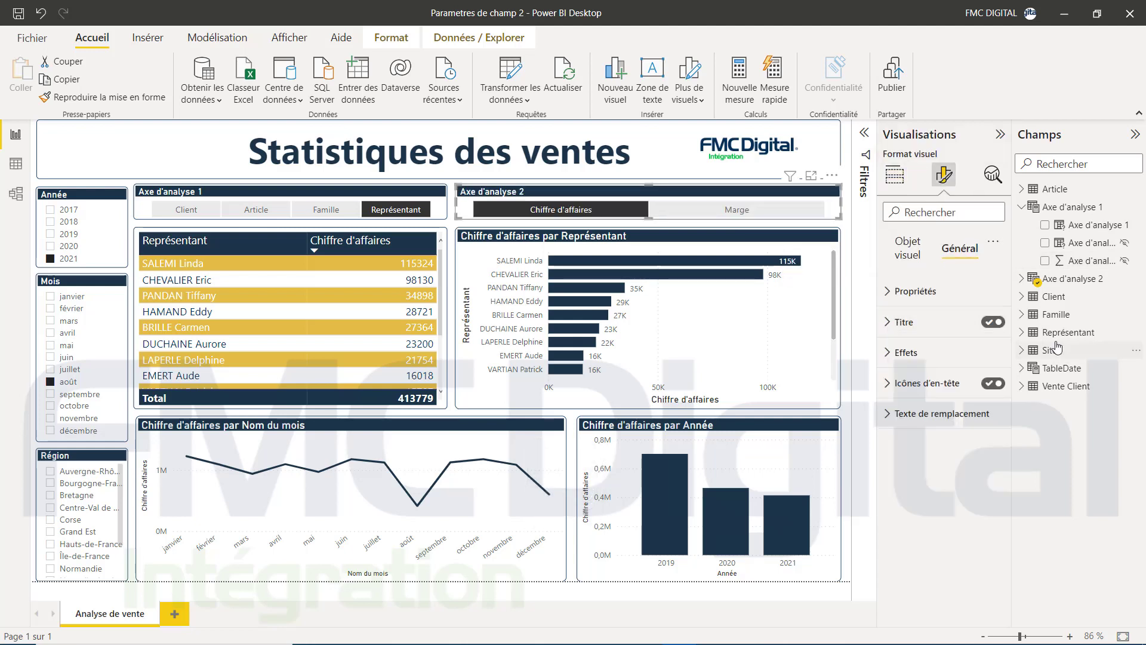
Replace Chiffre d'affaires with the Axe d'analyse 2 field in the sales table's columns and on the horizontal bar chart's X axis.
click(1021, 279)
click(908, 248)
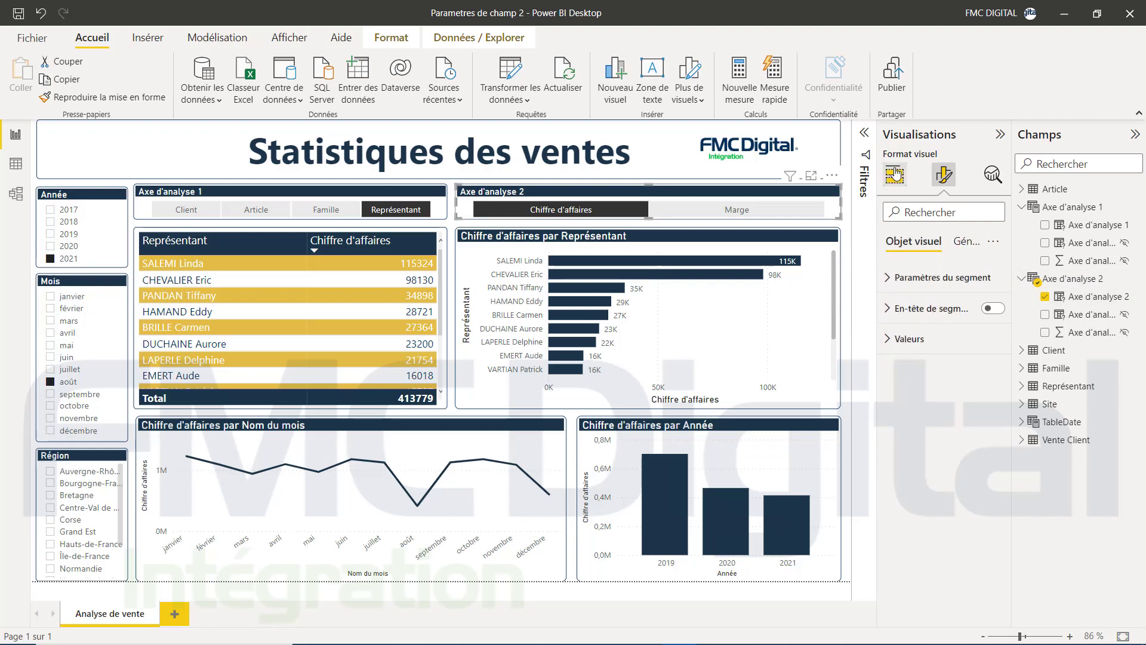
click(894, 174)
click(418, 388)
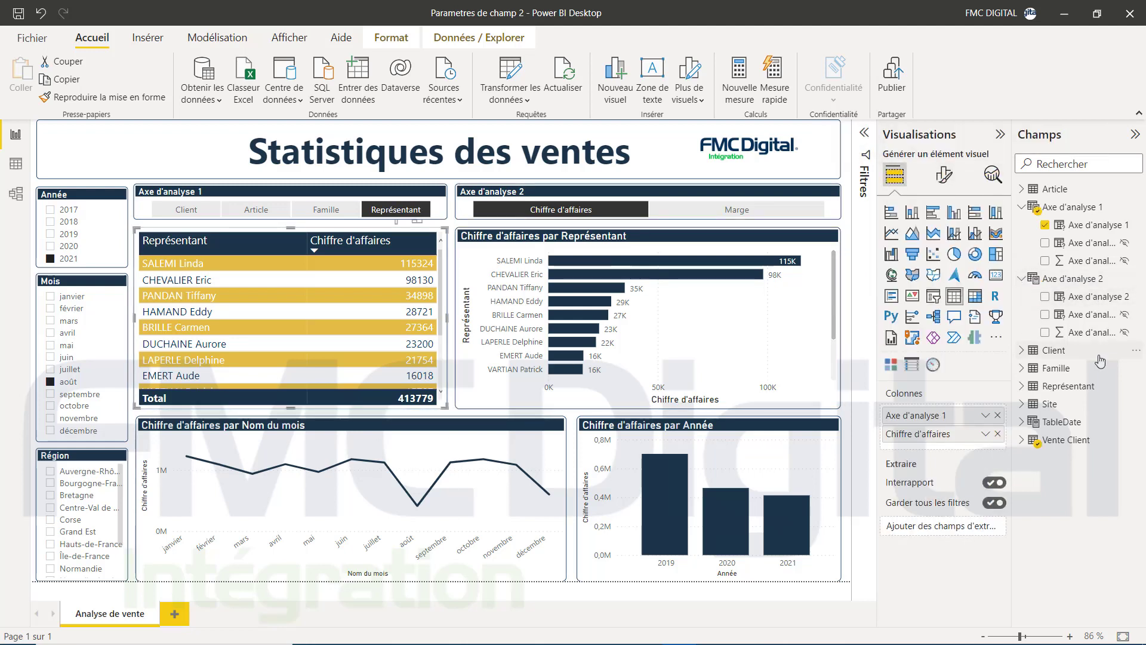
drag(1096, 297, 963, 441)
click(997, 453)
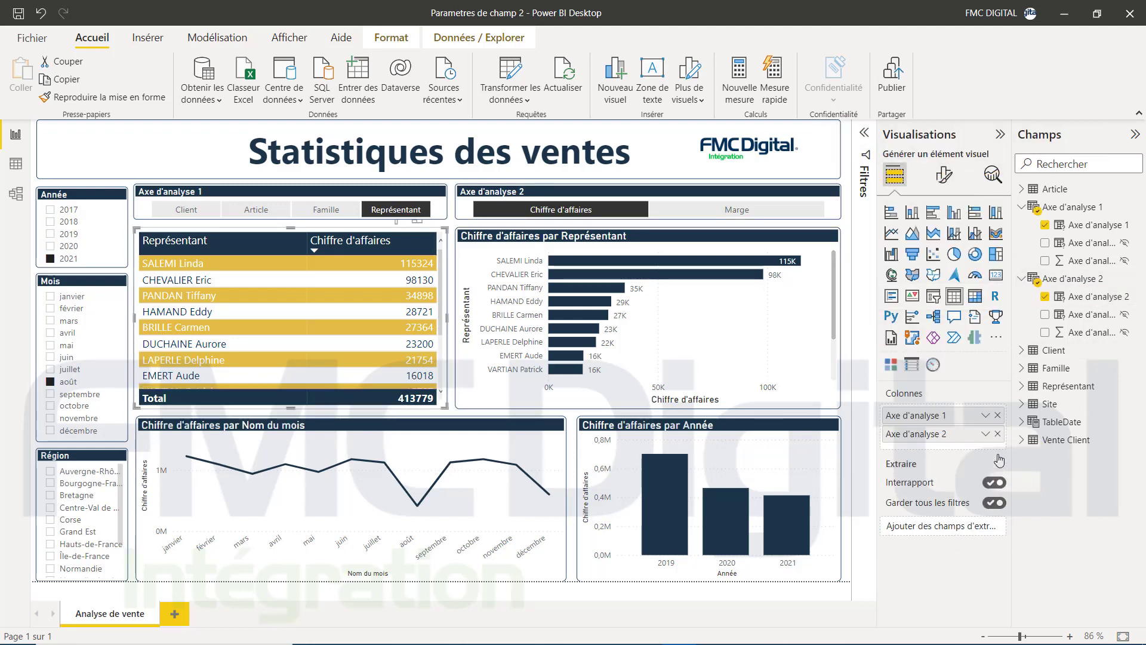
click(797, 358)
drag(1083, 300, 1005, 472)
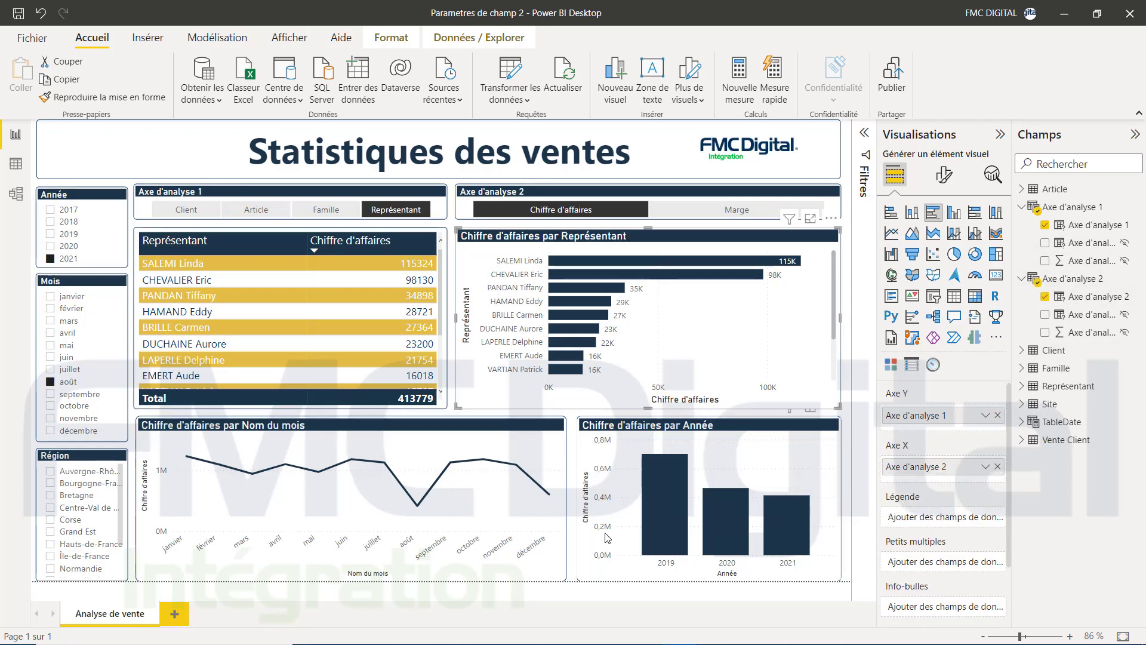
Replace Chiffre d'affaires with the Axe d'analyse 2 field on the Y axes of the monthly line chart and the yearly column chart.
click(550, 554)
drag(1088, 301, 991, 472)
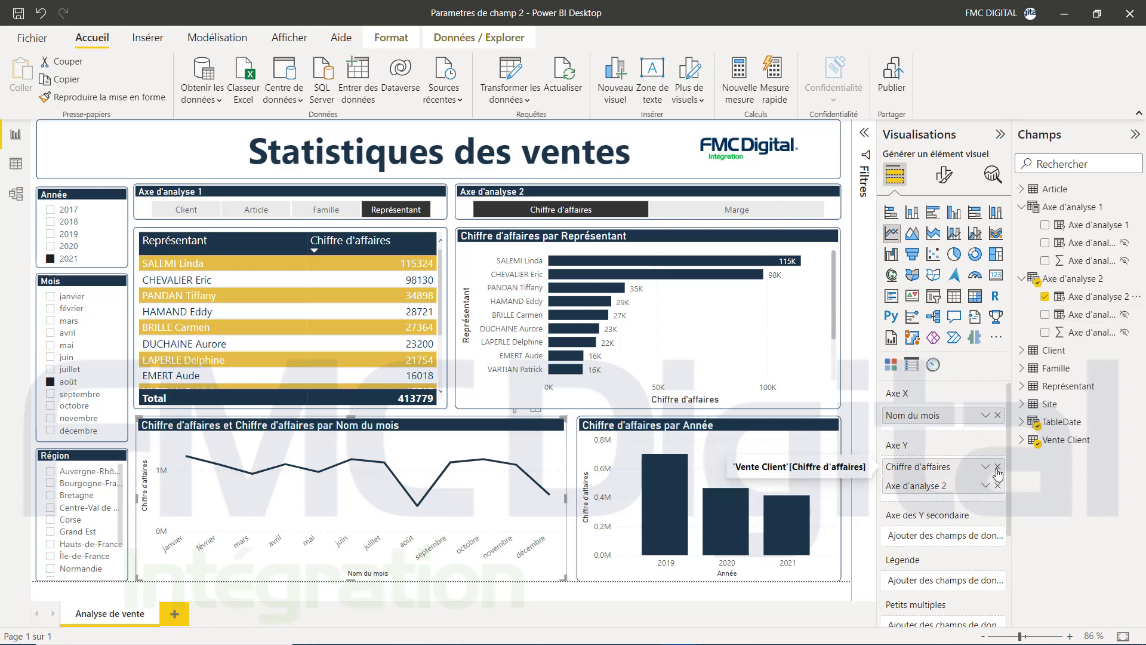
click(998, 467)
click(837, 537)
drag(1042, 296, 996, 491)
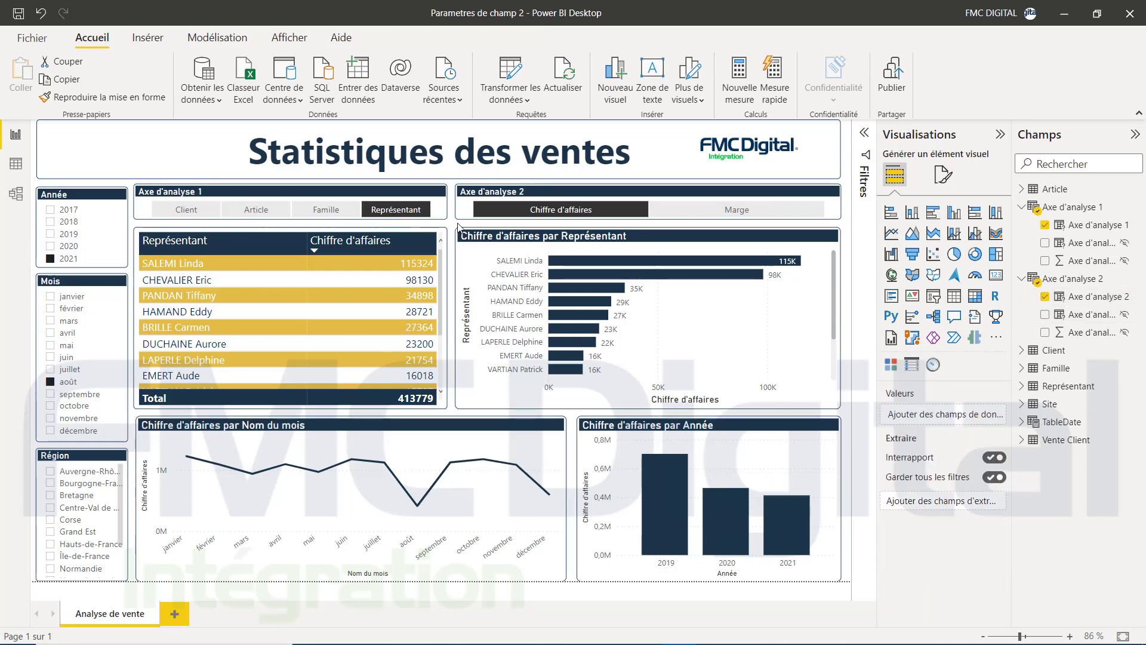
Test the slicers by switching Axe d'analyse 2 to Marge and cycling Axe d'analyse 1 through its options, ending on Représentant.
click(530, 210)
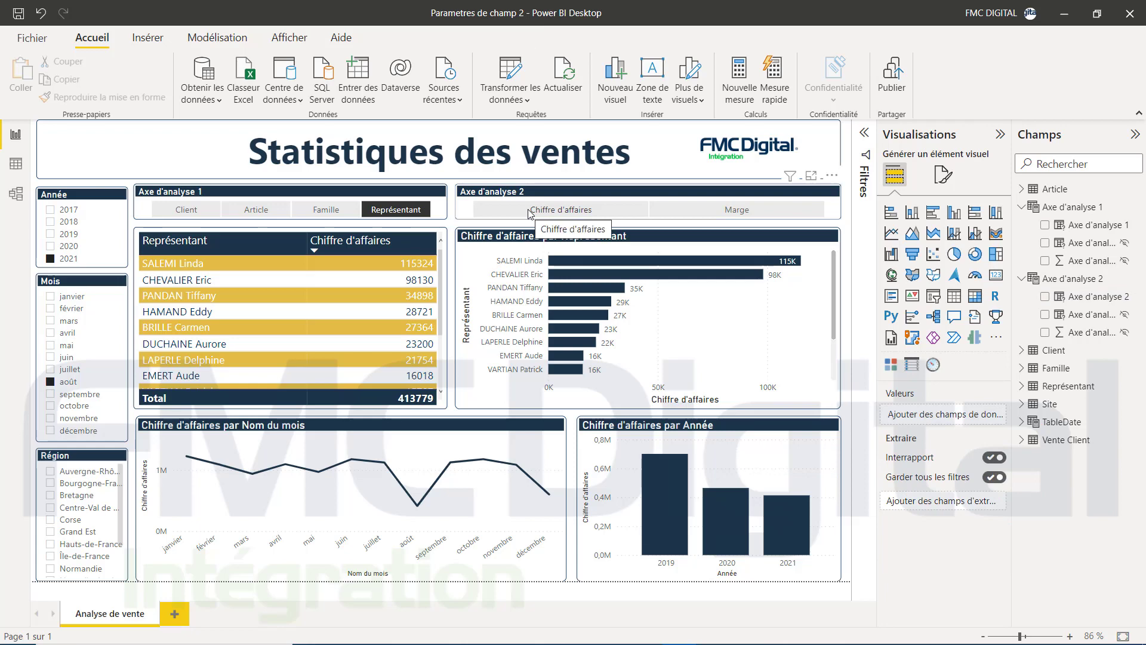
click(714, 212)
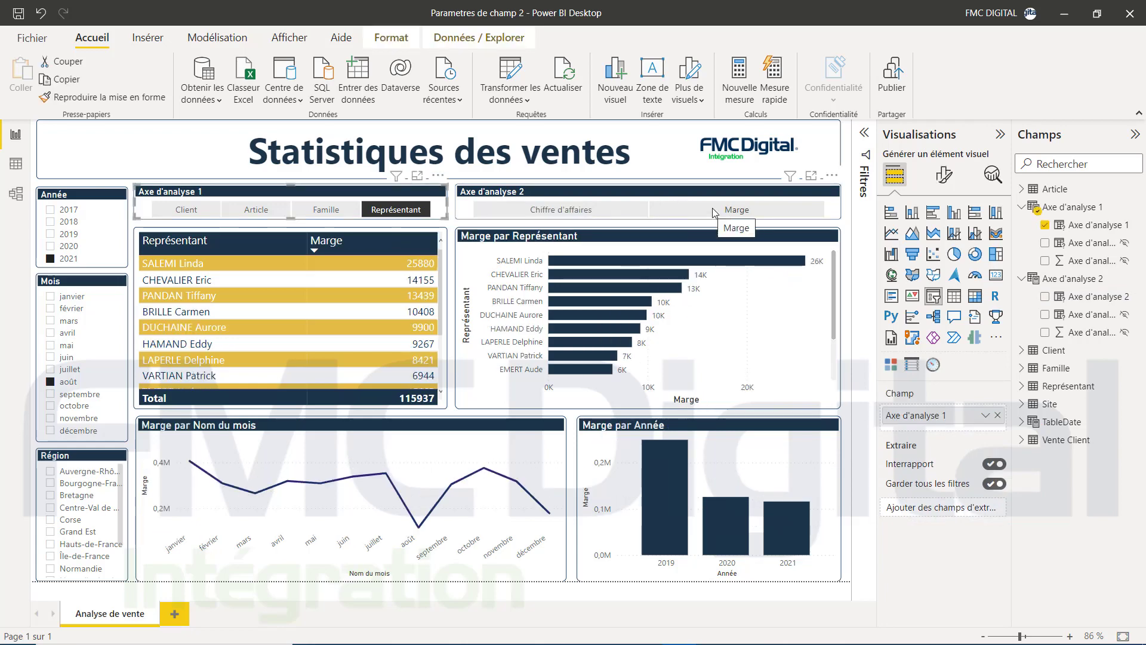
click(267, 210)
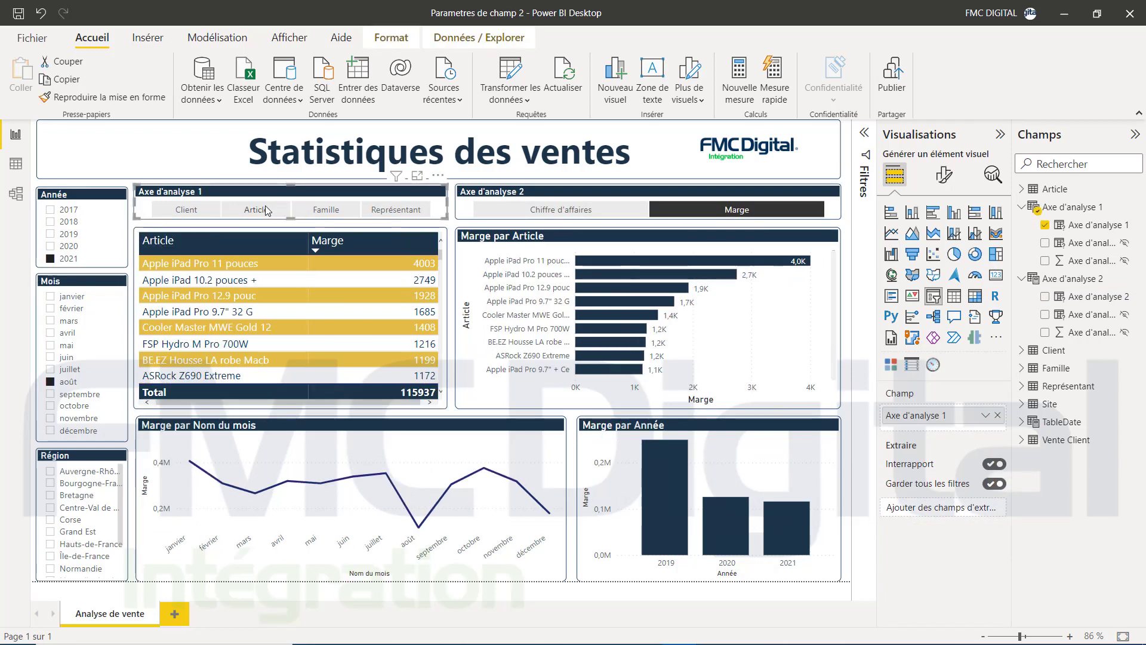
click(267, 211)
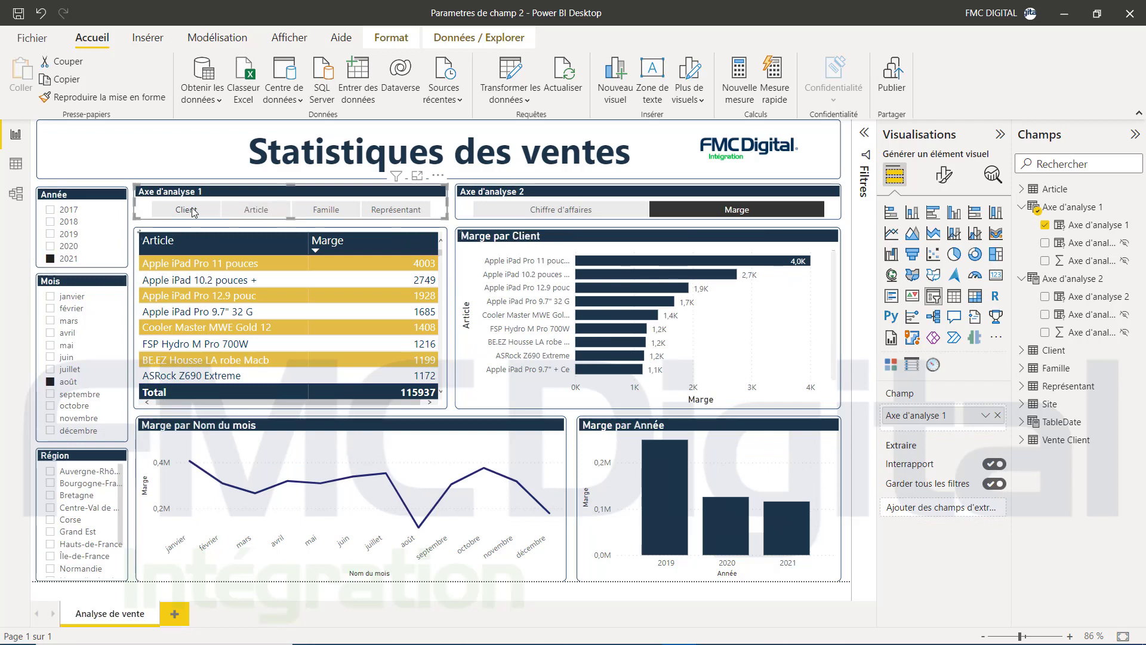
click(317, 212)
click(396, 211)
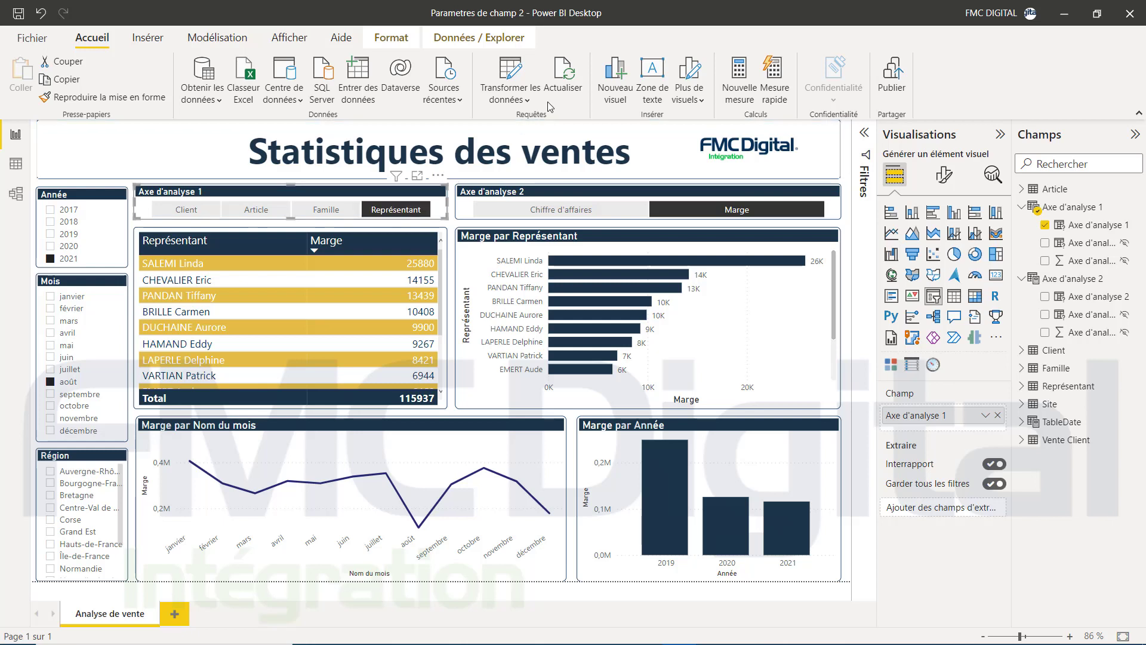
In the Axe d'analyse 2 table's formula, add a third entry after Marge that duplicates the Chiffre d'affaires line.
click(527, 99)
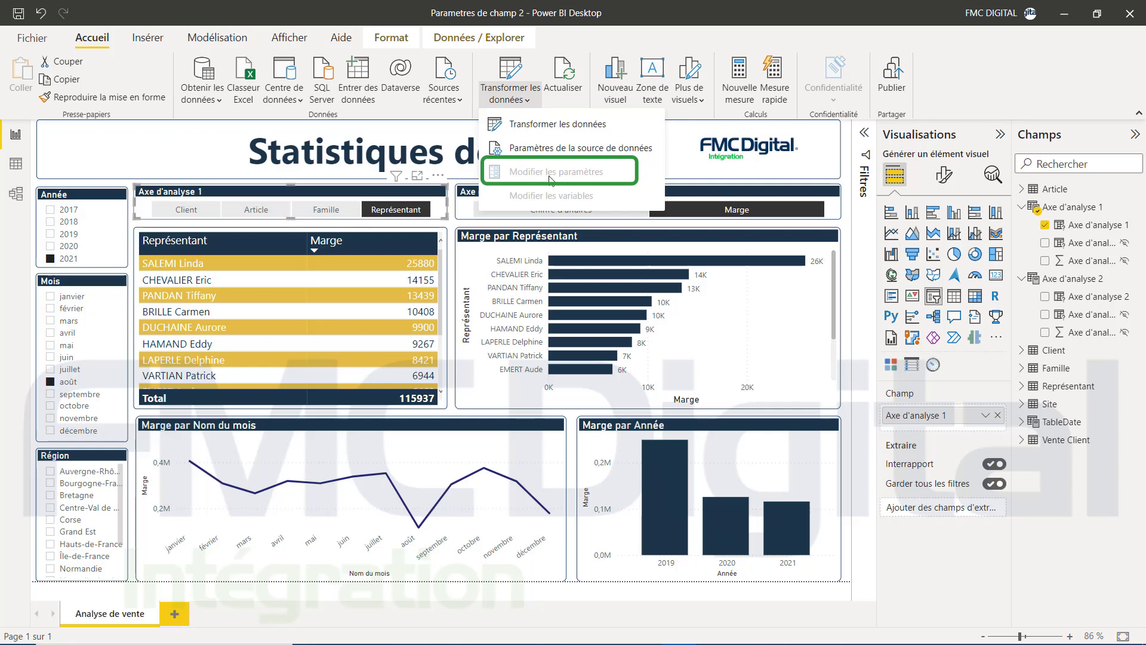
click(1085, 281)
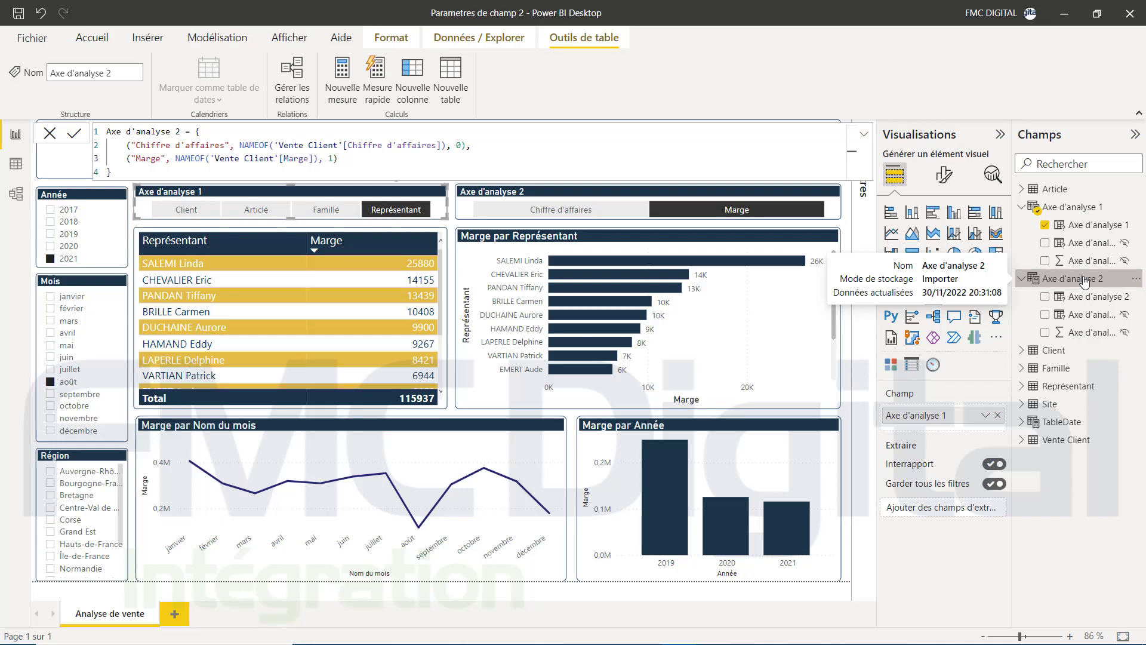
click(347, 159)
text(,)
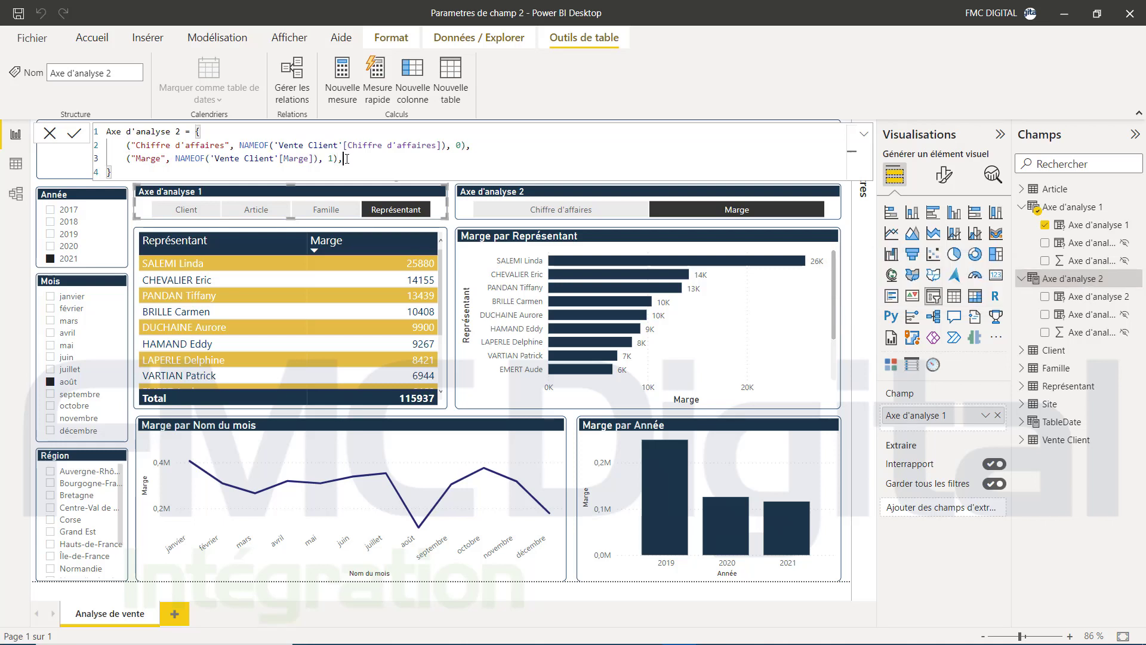
key(shift+Return)
text(("Chiffre d'affaires", NAMEOF('Vente Client'[Chiffre d'affaires]), 0))
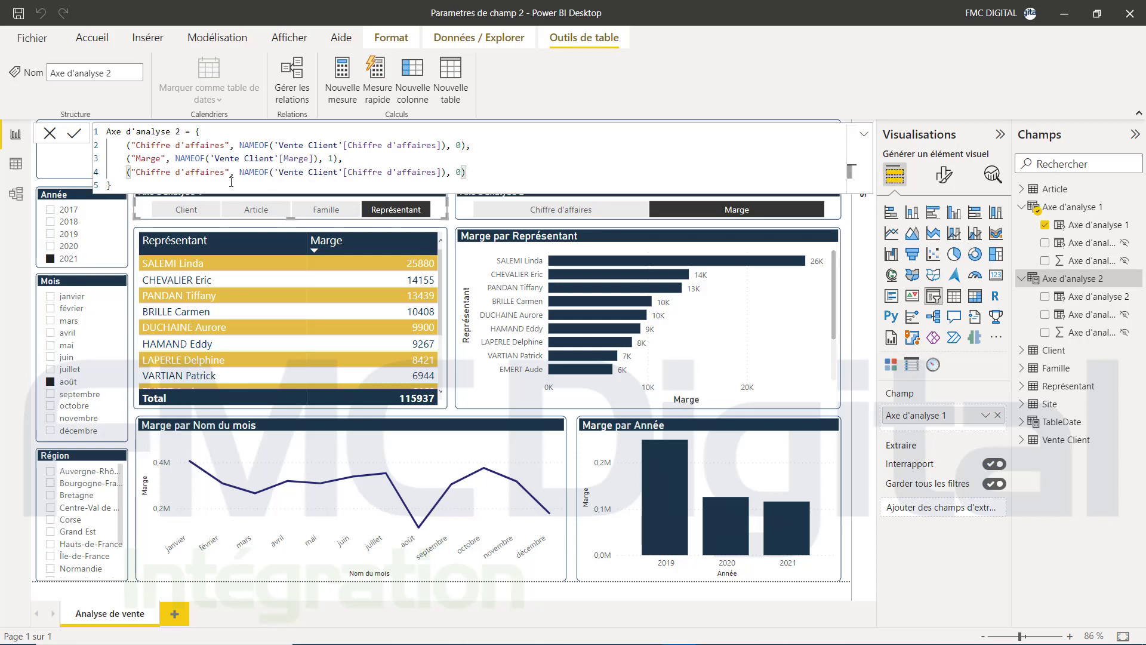
Change the duplicated entry's label to "Chiffre d'affaires à ce jour" and its reference to 'Vente Client'[Chiffre d'affaires à ce jour].
click(224, 172)
text(à ce )
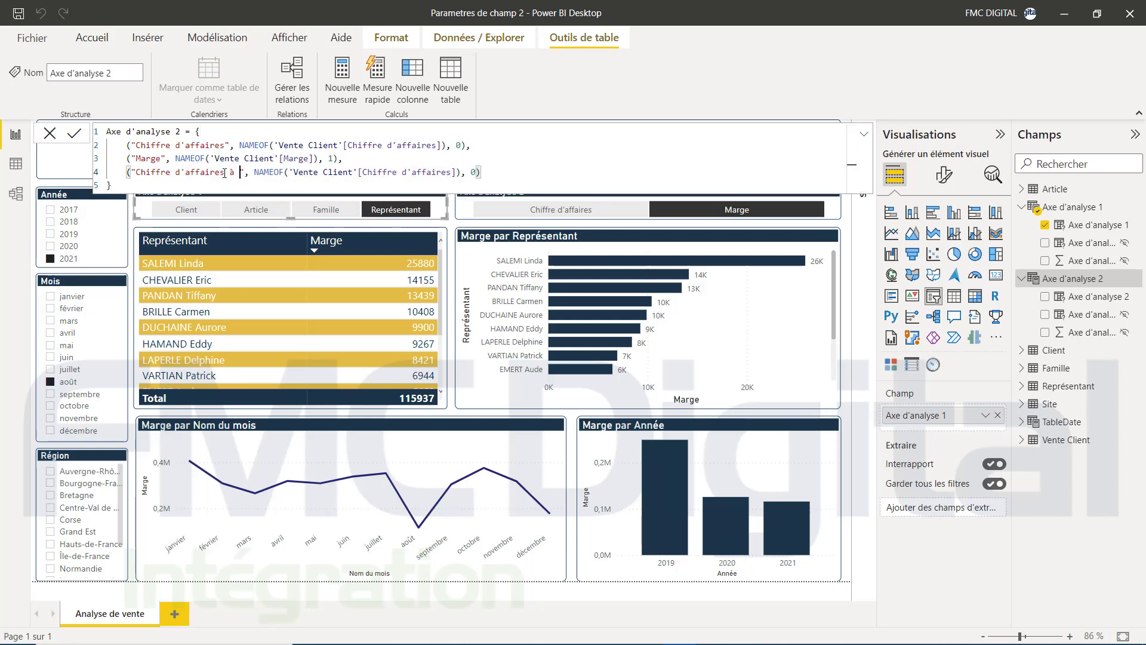
text(jour)
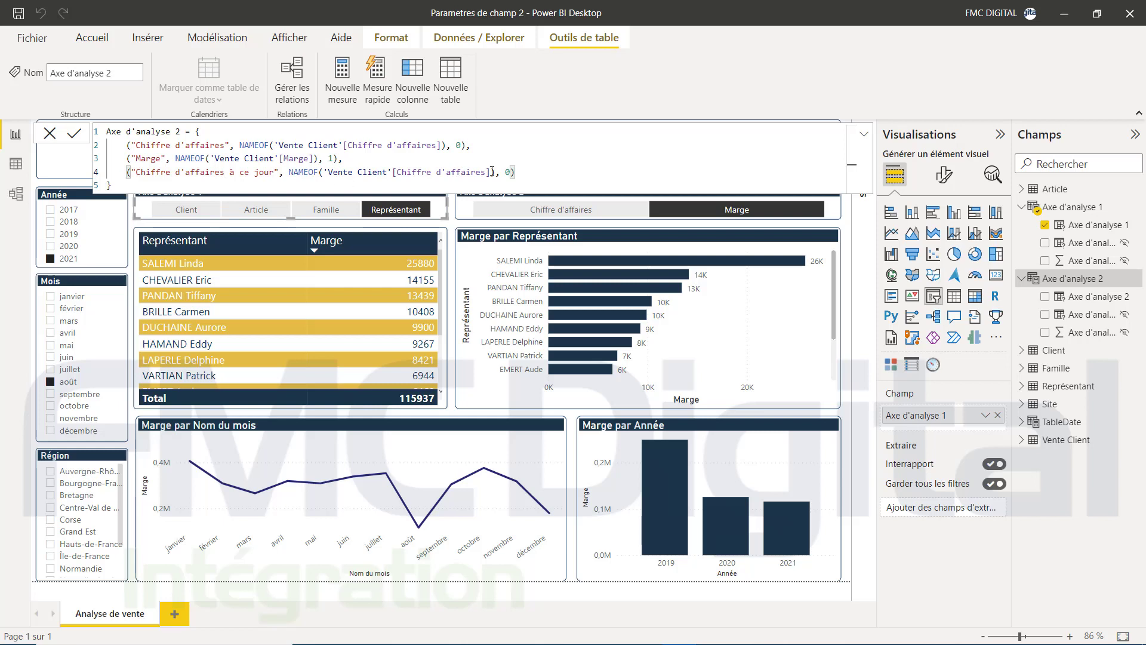
click(487, 171)
text(à)
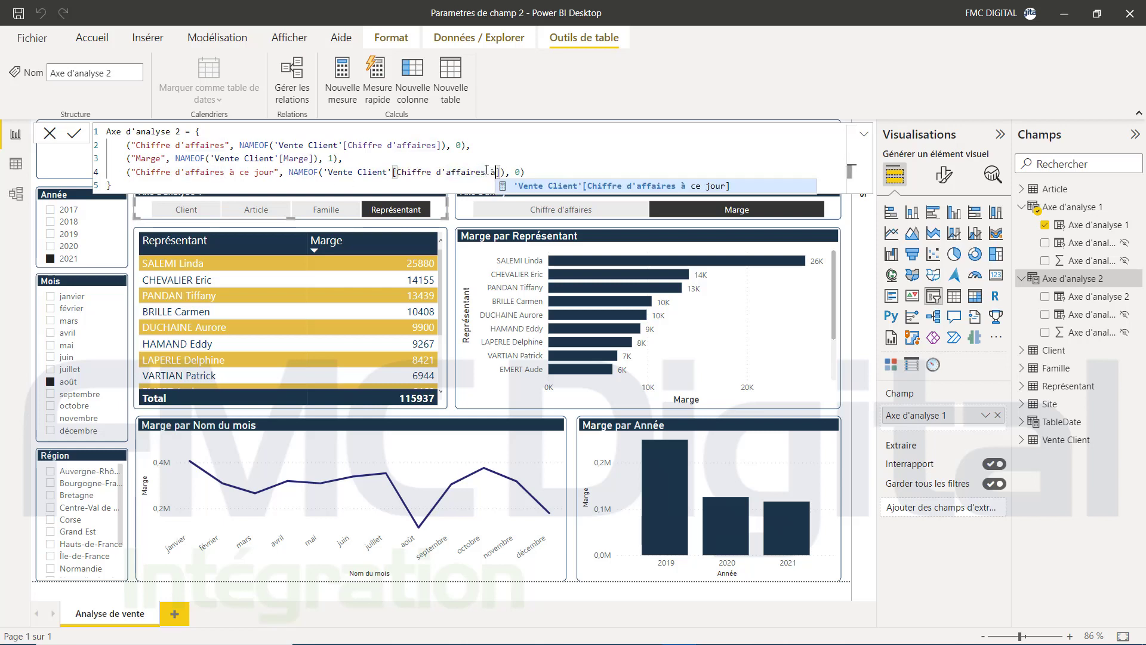
click(711, 186)
Set the new entry's order index to 2, then validate the Axe d'analyse 2 formula and close its editor.
click(561, 172)
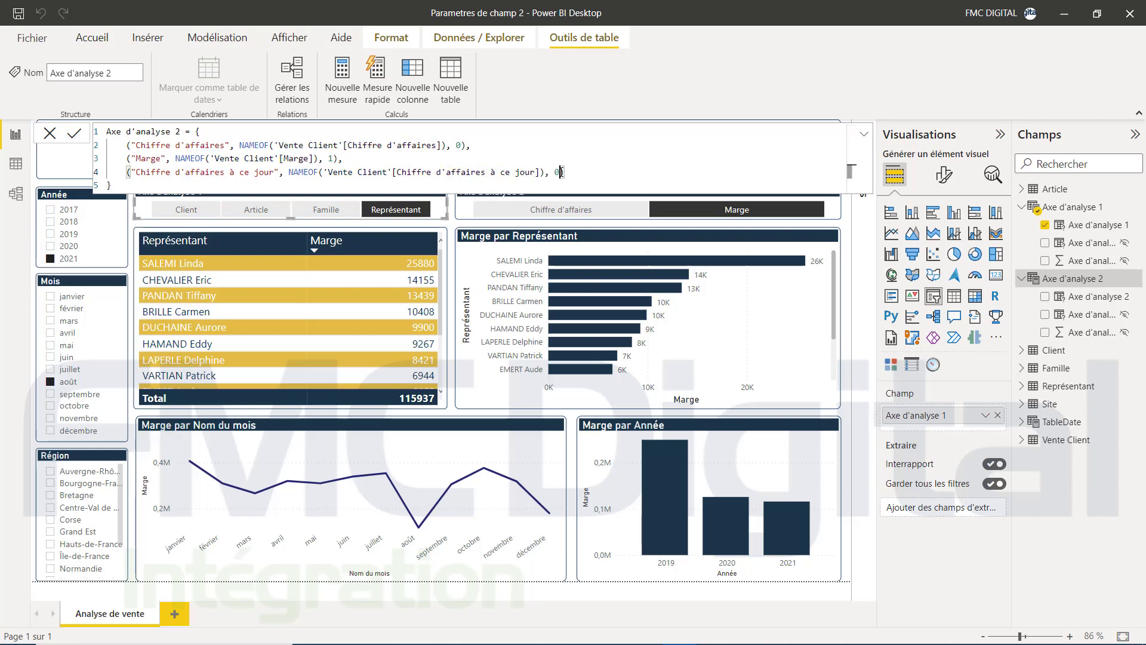
key(BackSpace)
text(2)
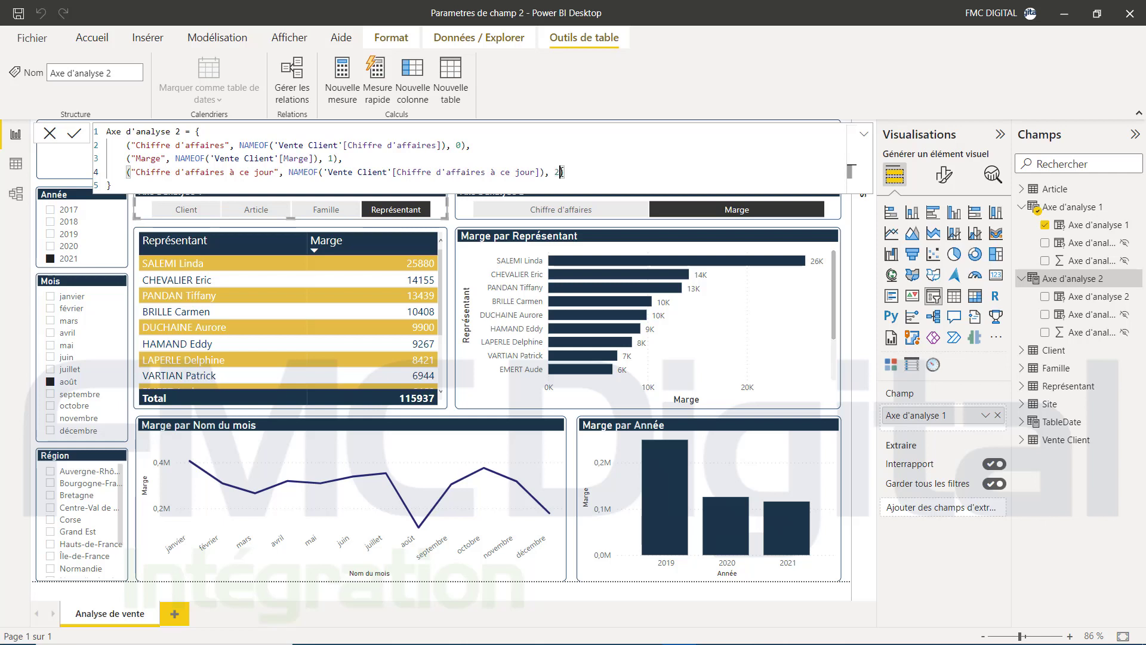
click(74, 135)
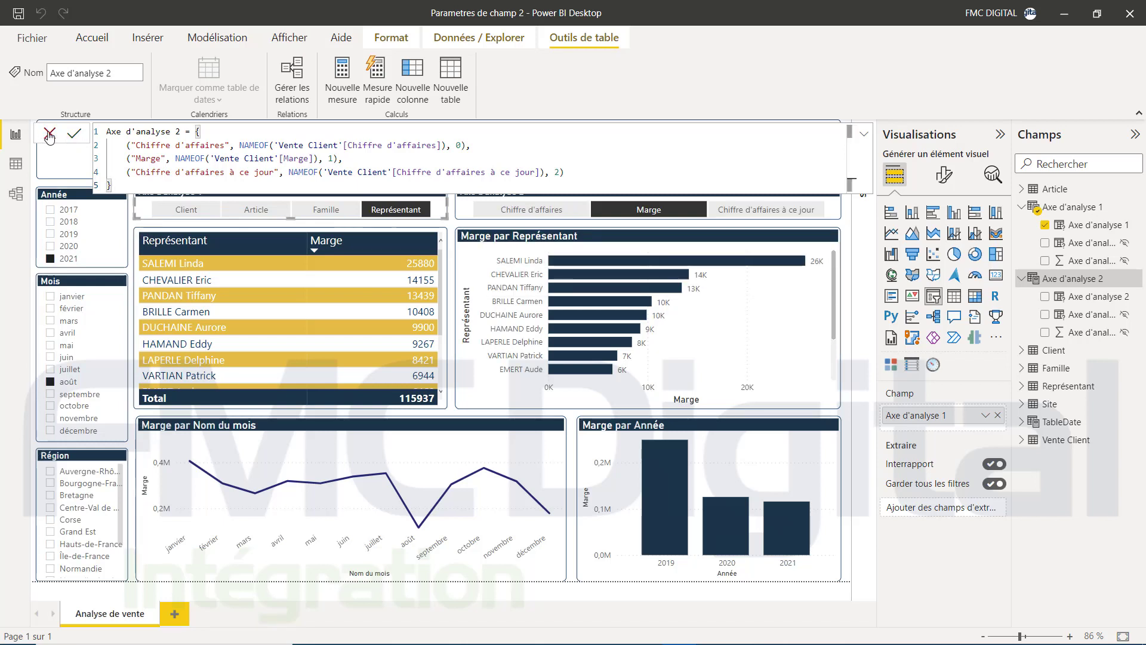
click(50, 135)
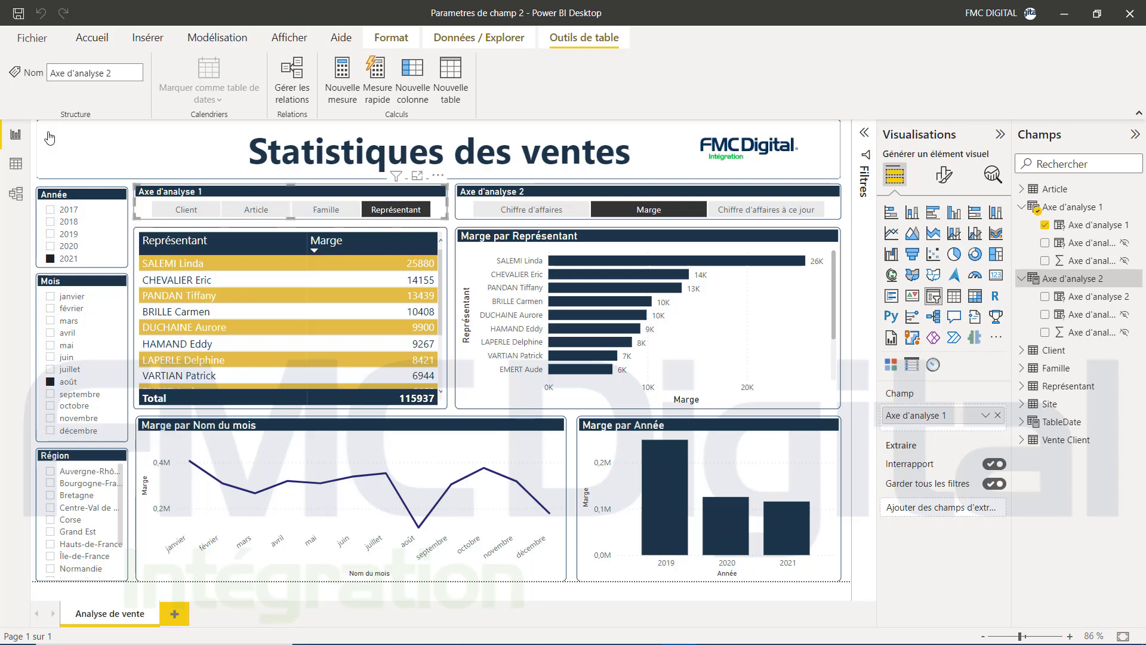
Test the Axe d'analyse 2 slicer by switching through Chiffre d'affaires and Marge to Chiffre d'affaires à ce jour.
click(531, 210)
click(621, 209)
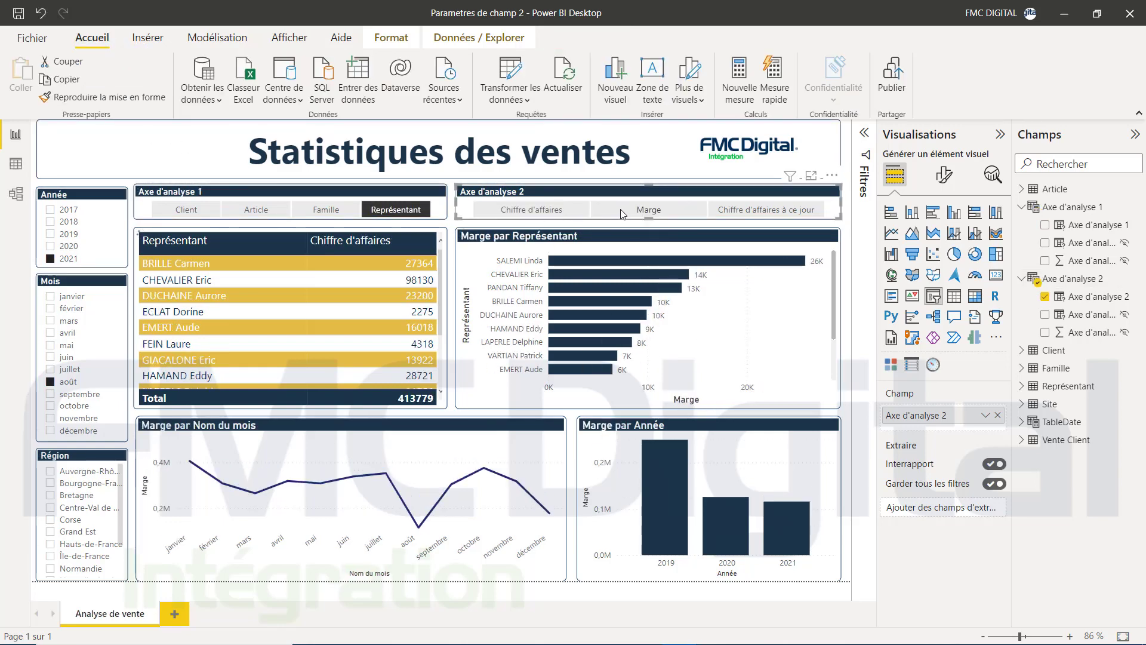
click(746, 214)
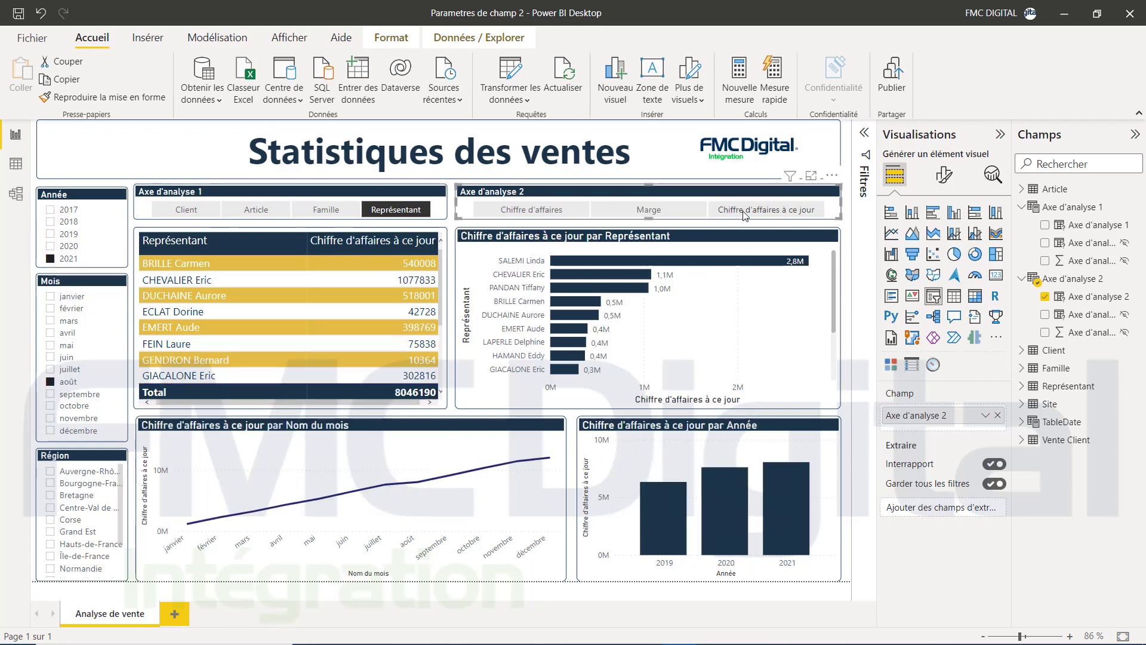